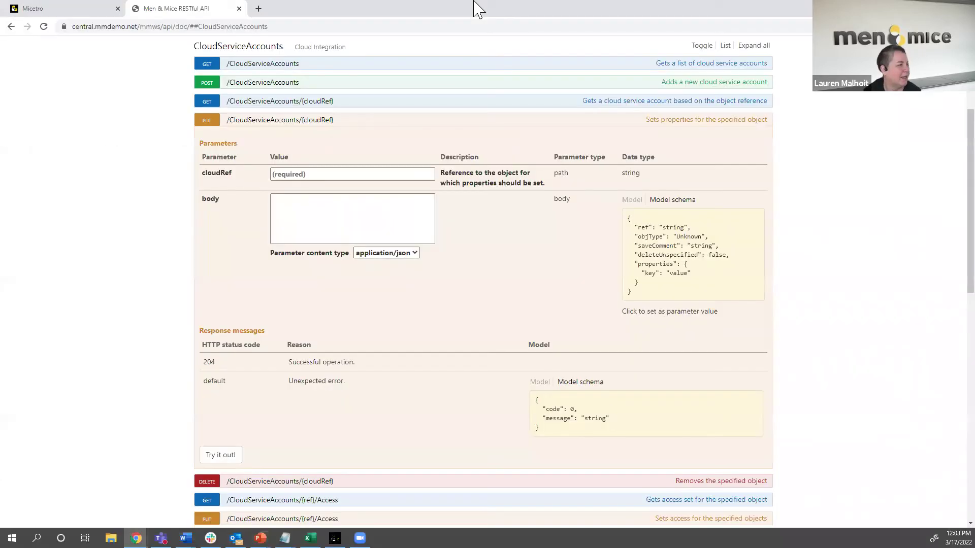
# - Switch Chrome to full screen on the Micetro welcome page
pyautogui.click(45, 7)
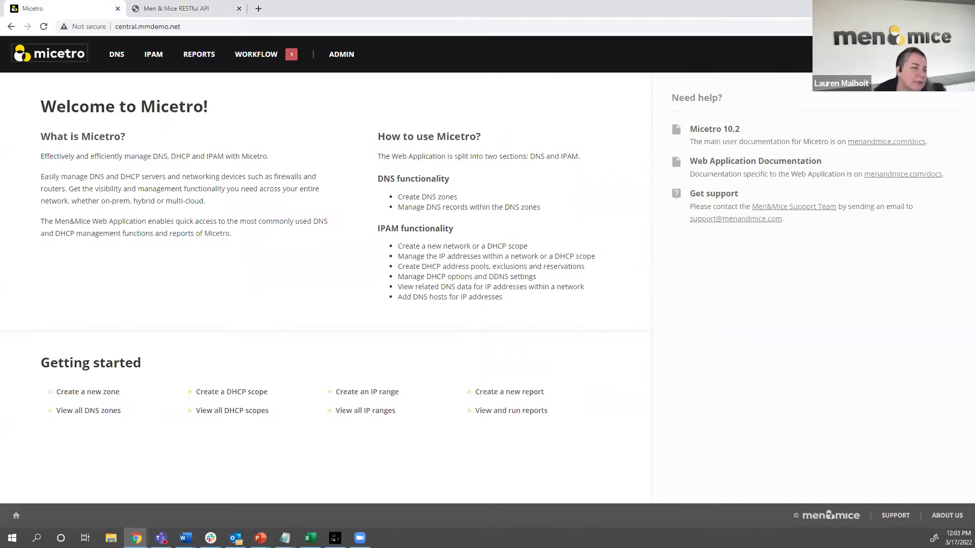
pyautogui.click(965, 26)
pyautogui.click(951, 126)
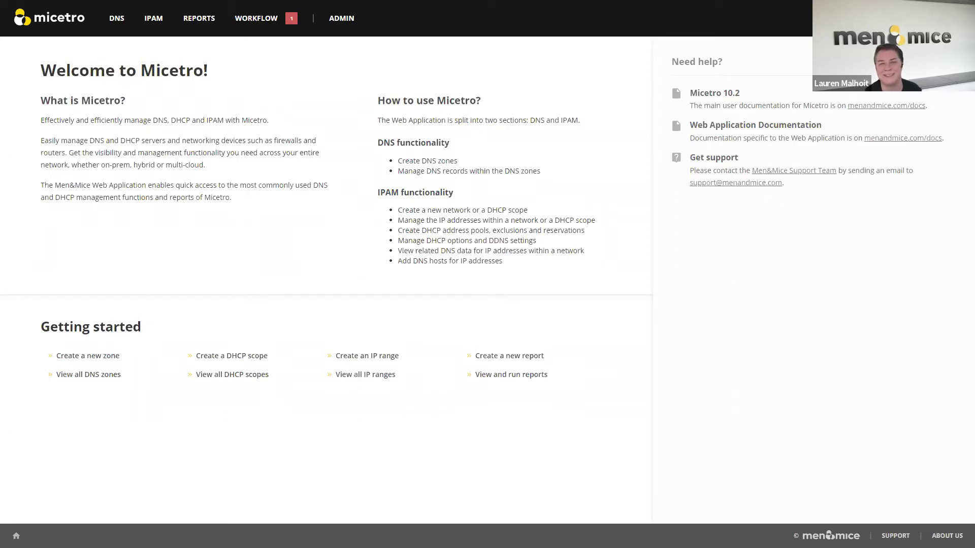
# - Open the Admin server list, re-entering the password in the session-expired dialog
pyautogui.click(350, 23)
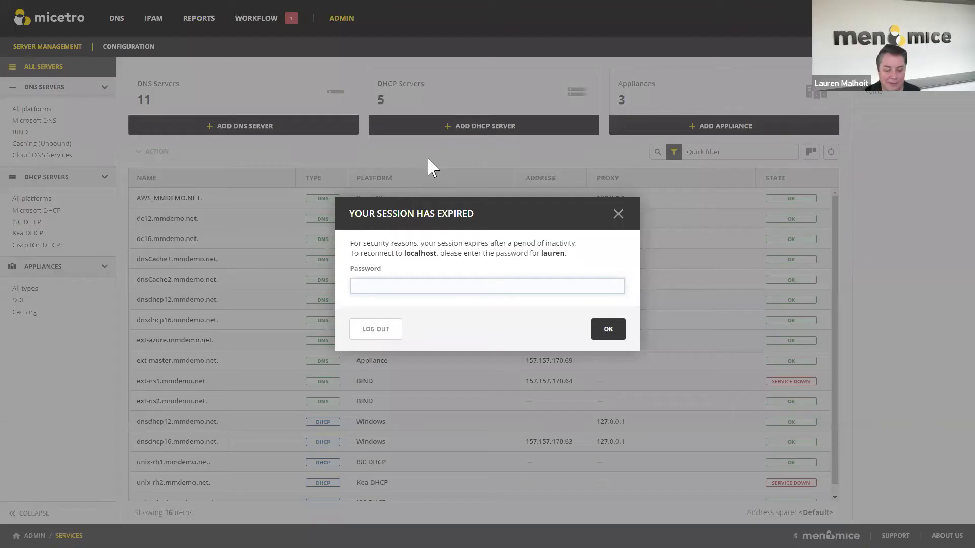
pyautogui.write('••••••••')
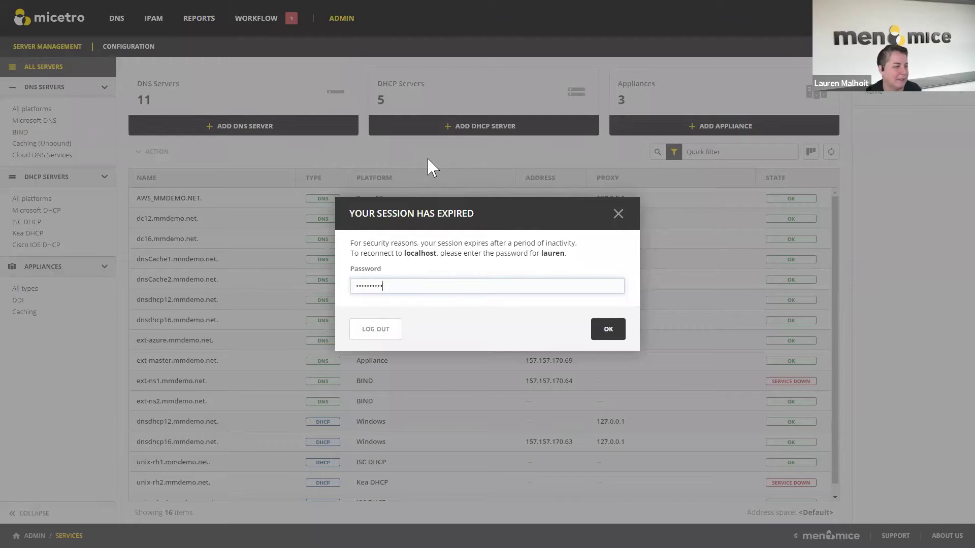
pyautogui.press('Return')
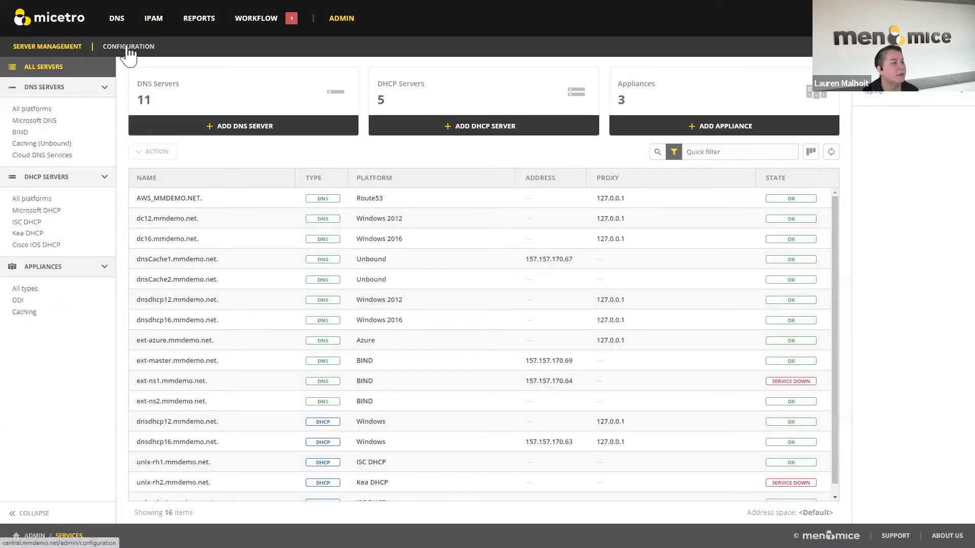
# - Open Configuration and show the Access Management Roles list of 25 roles
pyautogui.click(128, 50)
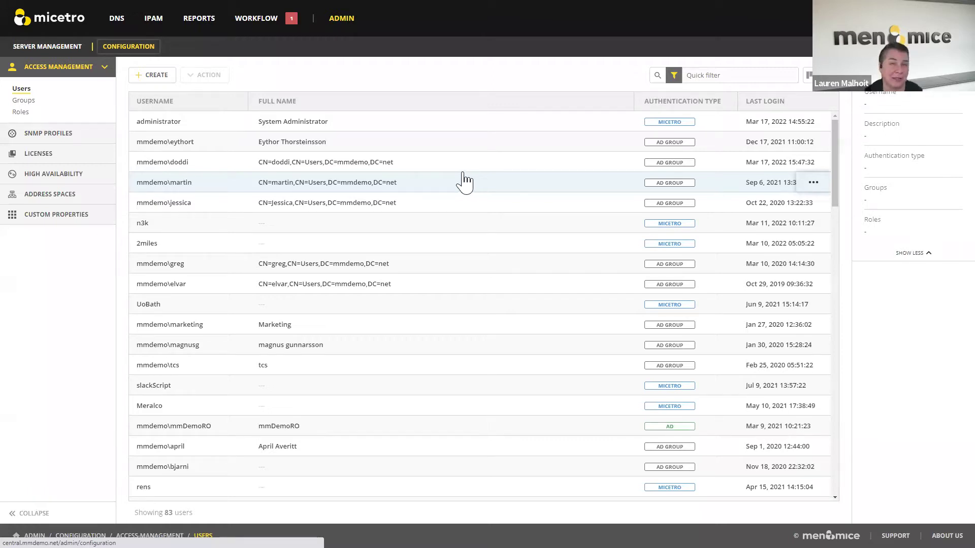
pyautogui.click(25, 115)
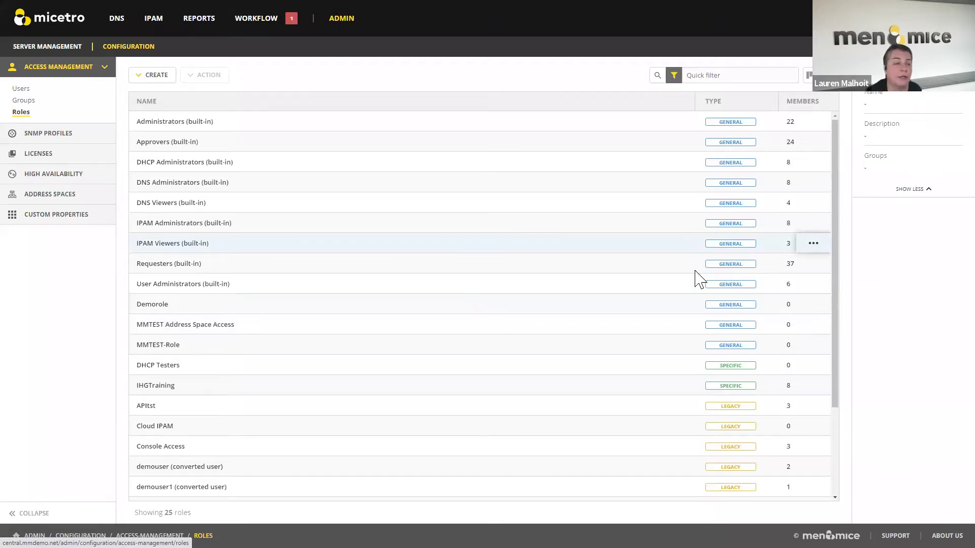
# - Scroll down the Roles list to review the remaining Legacy roles
pyautogui.scroll(-3, 701, 284)
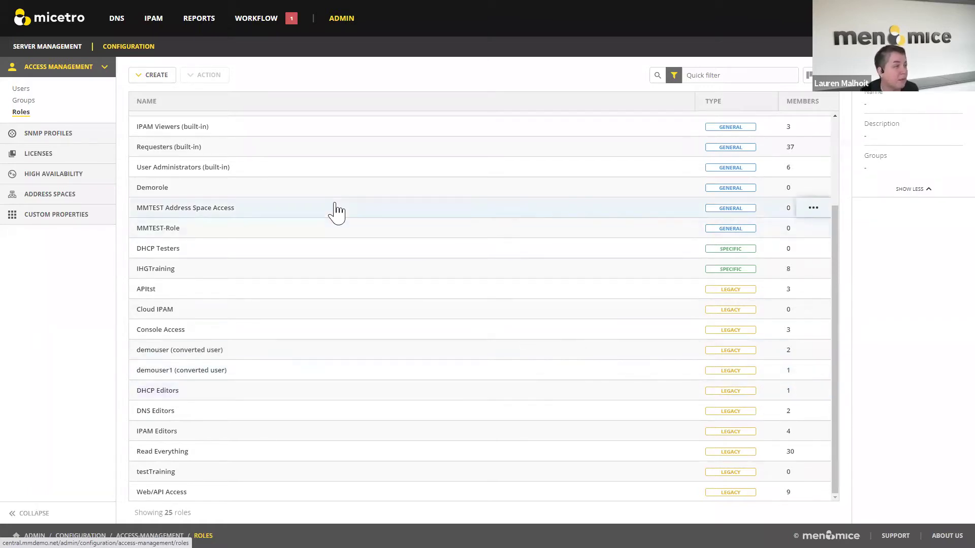
# - Check the SNMP profiles, then show High Availability with central1 active and central2 offline
pyautogui.click(69, 136)
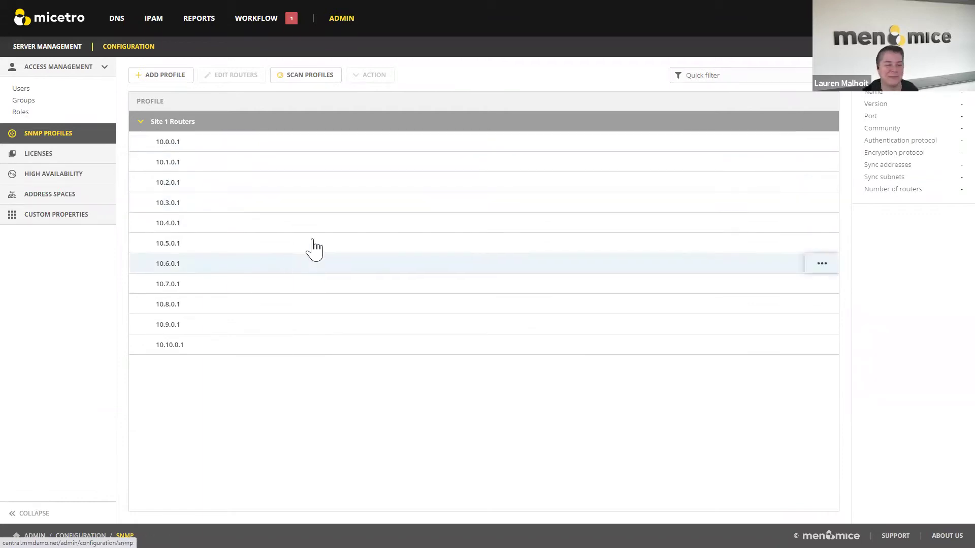
pyautogui.click(82, 175)
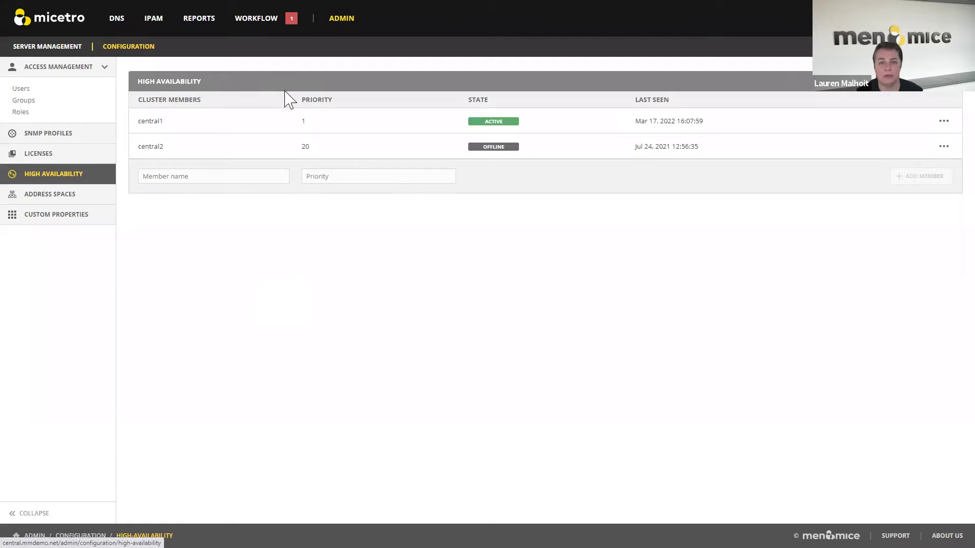
# - Add cluster member Central3 with priority 30 and save it
pyautogui.click(220, 176)
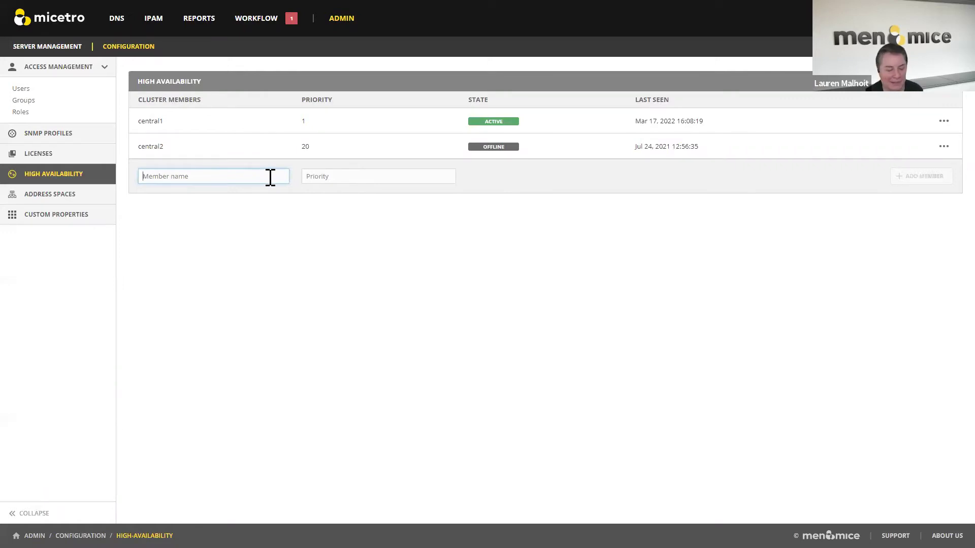
pyautogui.write('Central3')
pyautogui.press('Tab')
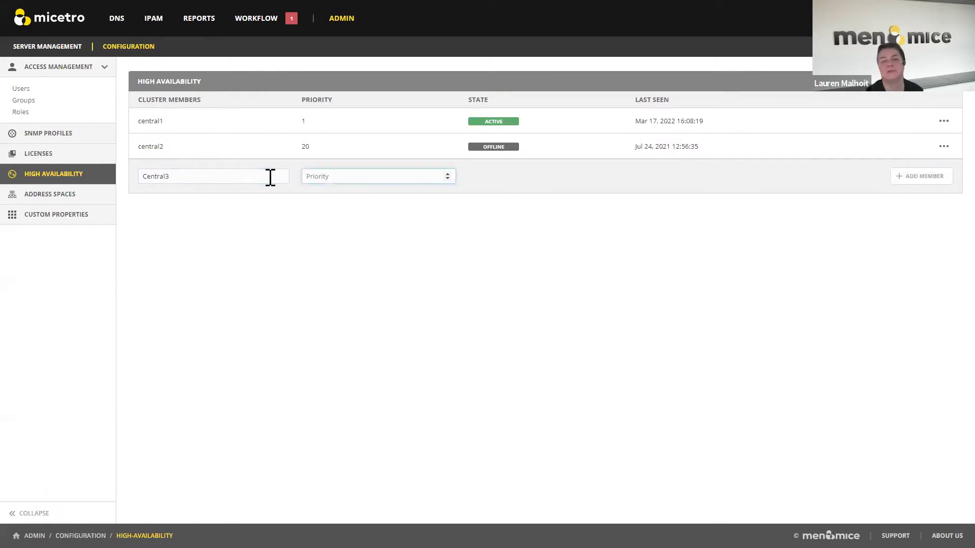
pyautogui.write('30')
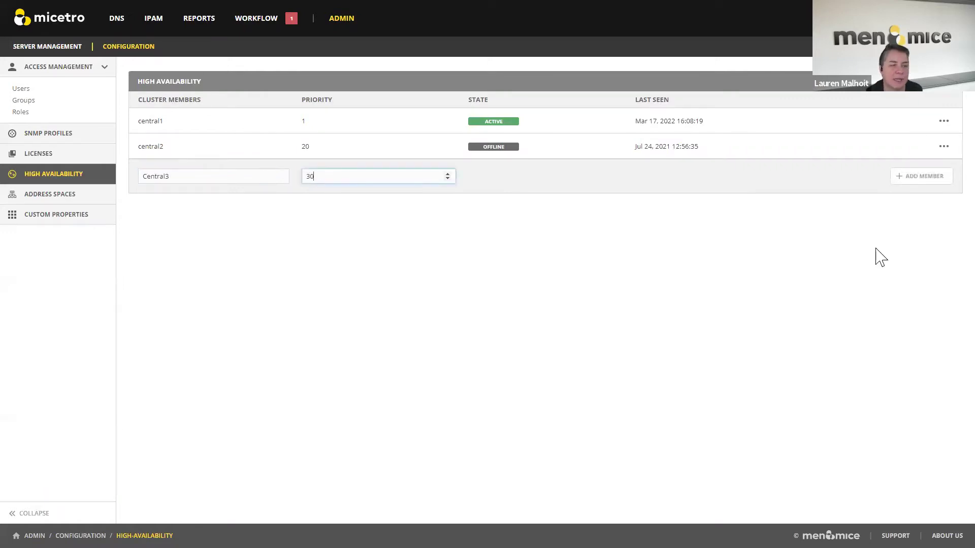
pyautogui.click(920, 178)
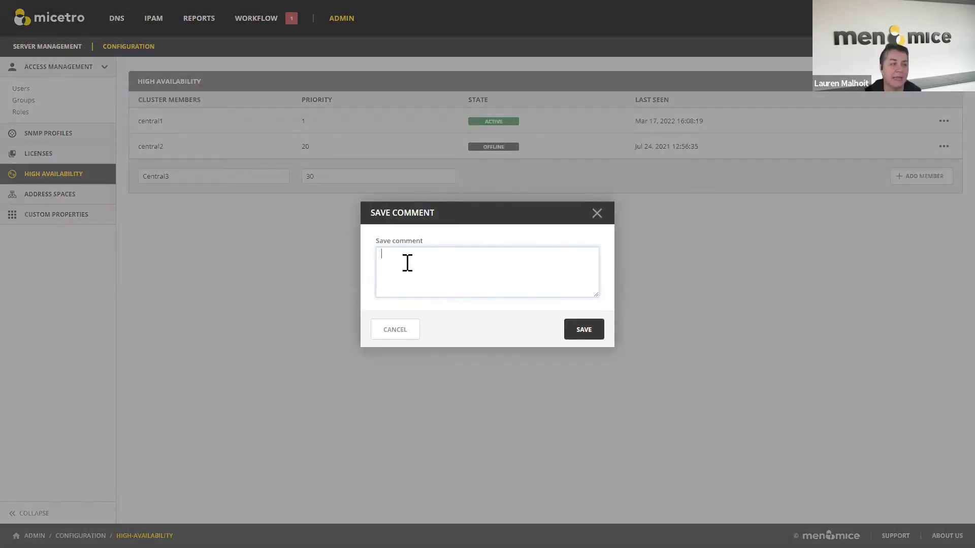
pyautogui.click(584, 335)
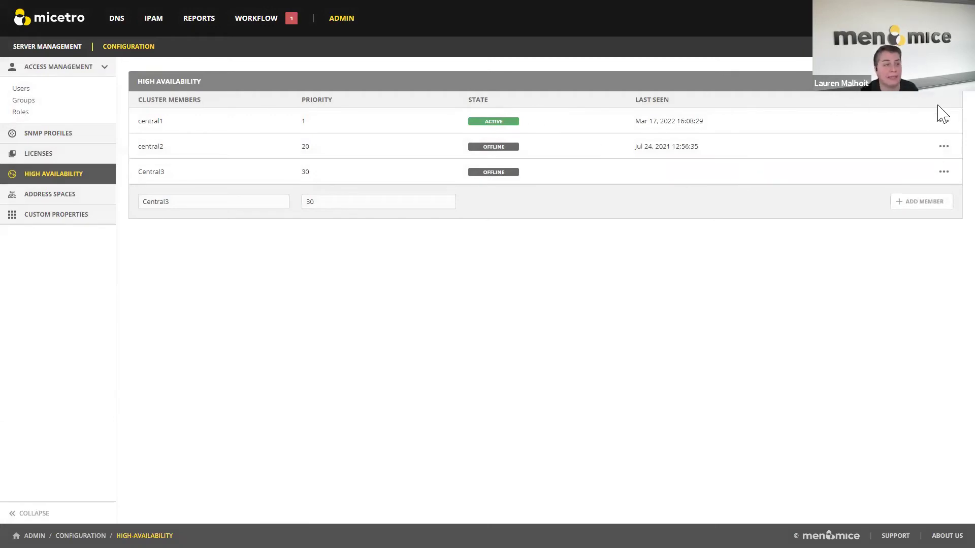
# - Inspect central2's actions menu, then show the three address spaces
pyautogui.click(943, 147)
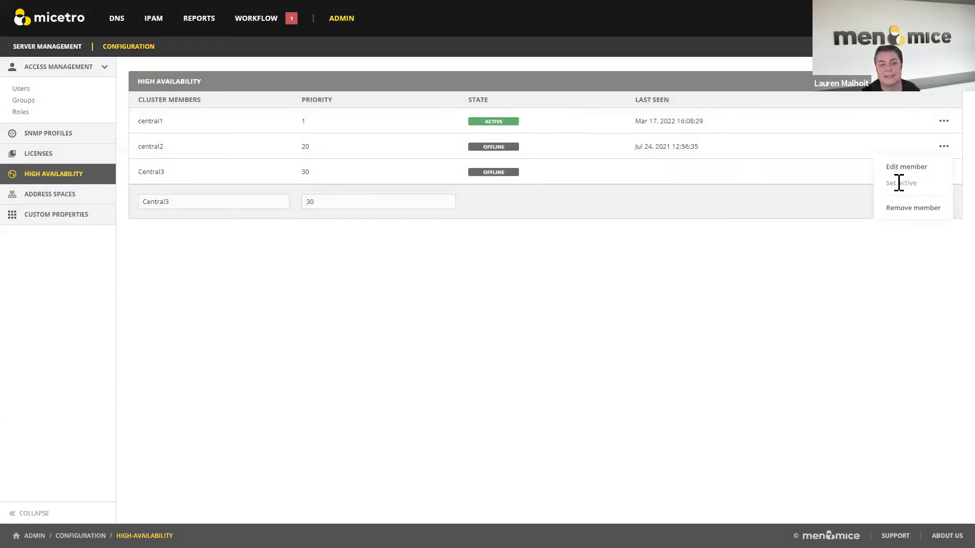
pyautogui.click(692, 314)
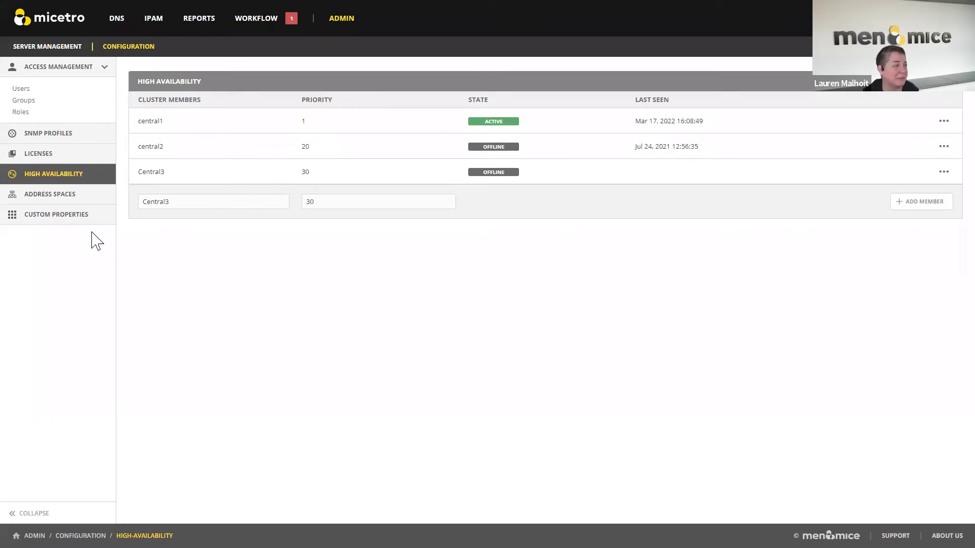
pyautogui.click(61, 196)
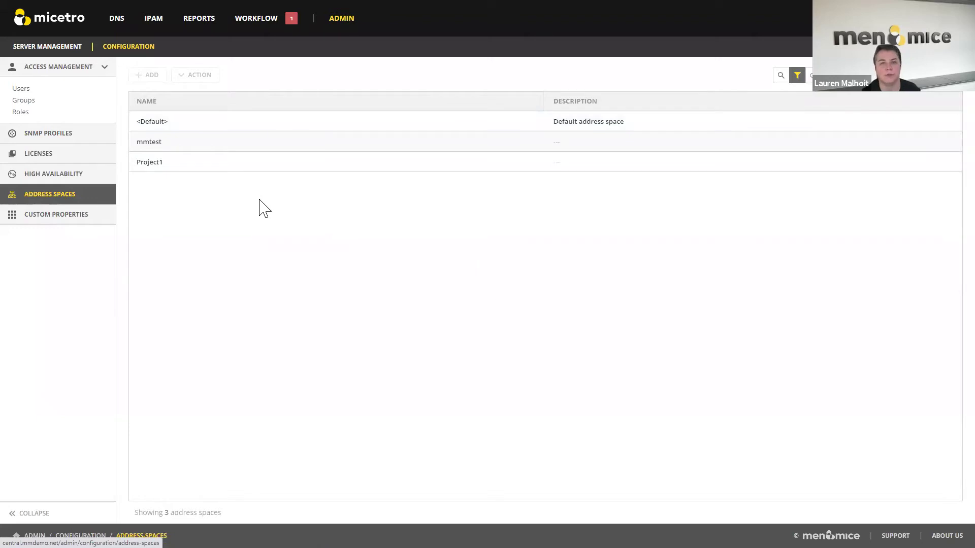
# - Browse custom property categories and 4328 IPAM ranges, then show the 1150 DNS master zones
pyautogui.click(69, 226)
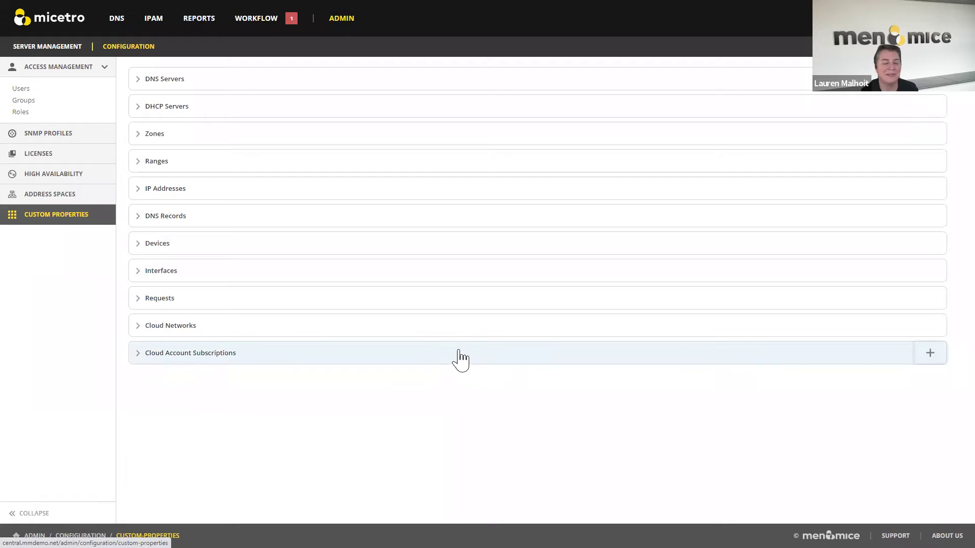
pyautogui.click(157, 21)
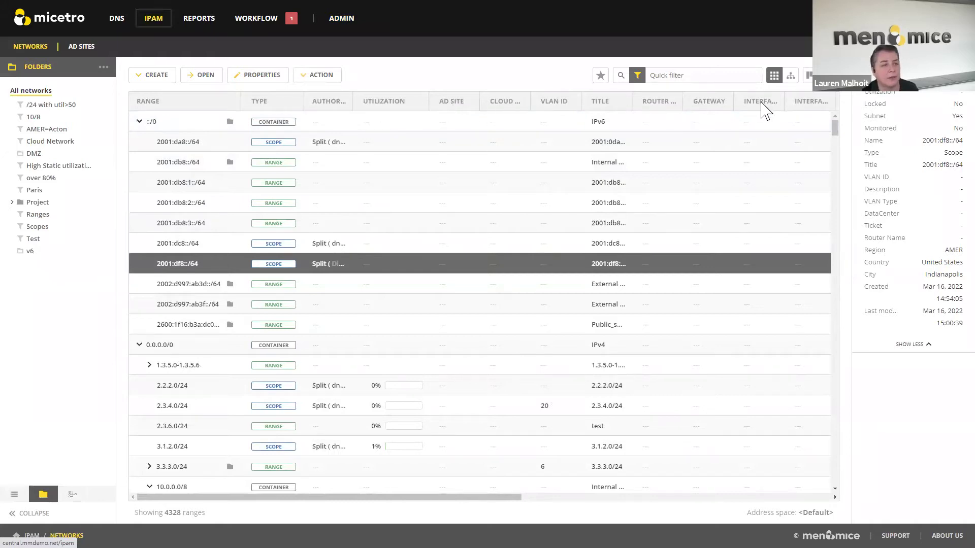
pyautogui.click(117, 20)
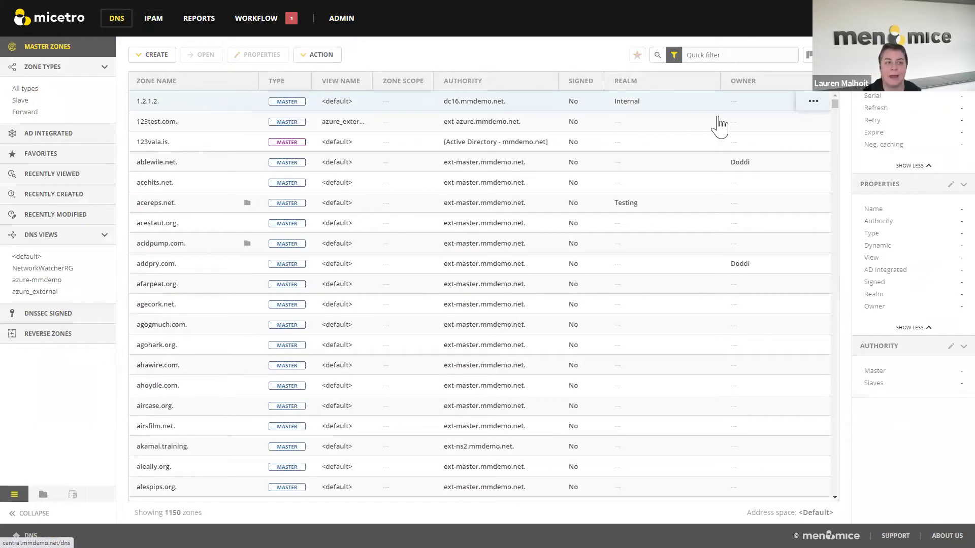
# - Open the column chooser for the DNS Master Zones table
pyautogui.click(809, 60)
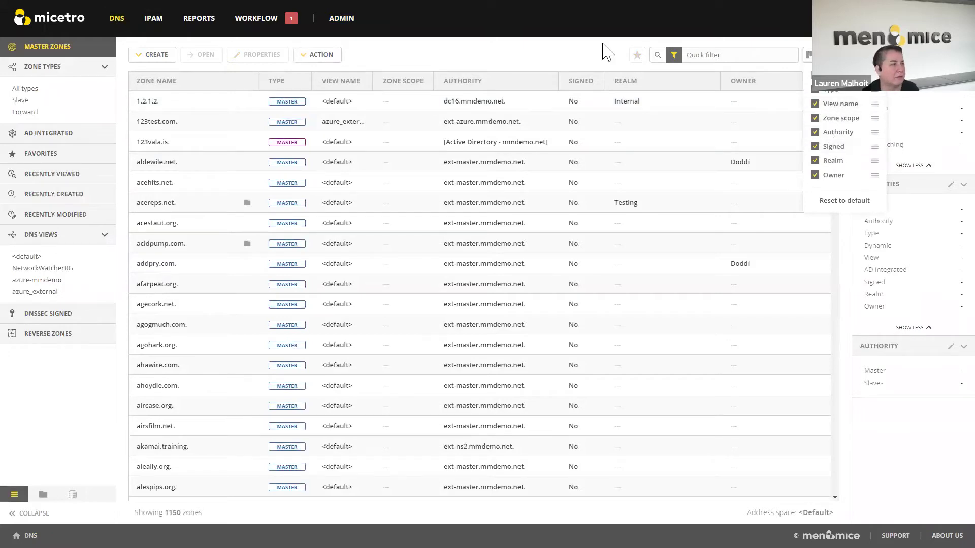
# - In the IPAM Networks column chooser, move Country ahead of VRF name
pyautogui.click(153, 18)
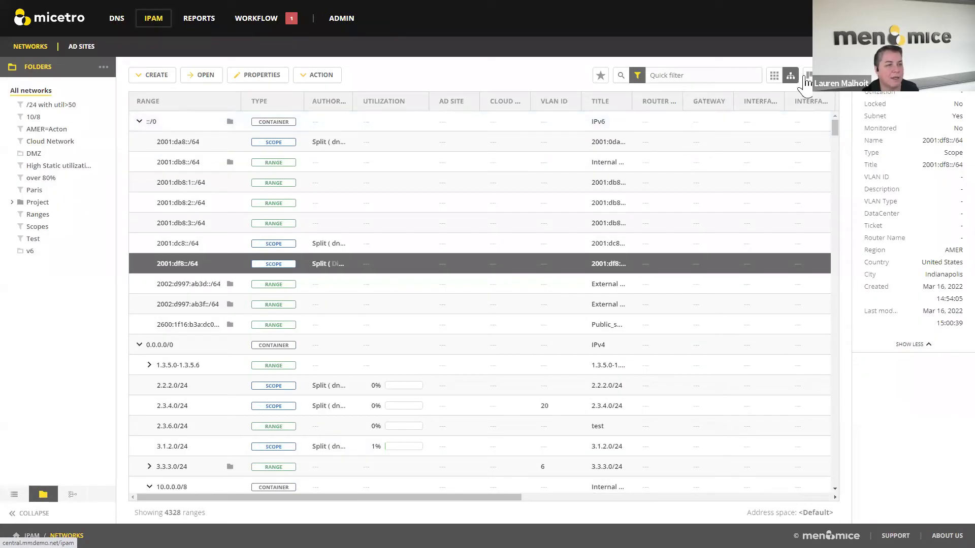
pyautogui.click(809, 76)
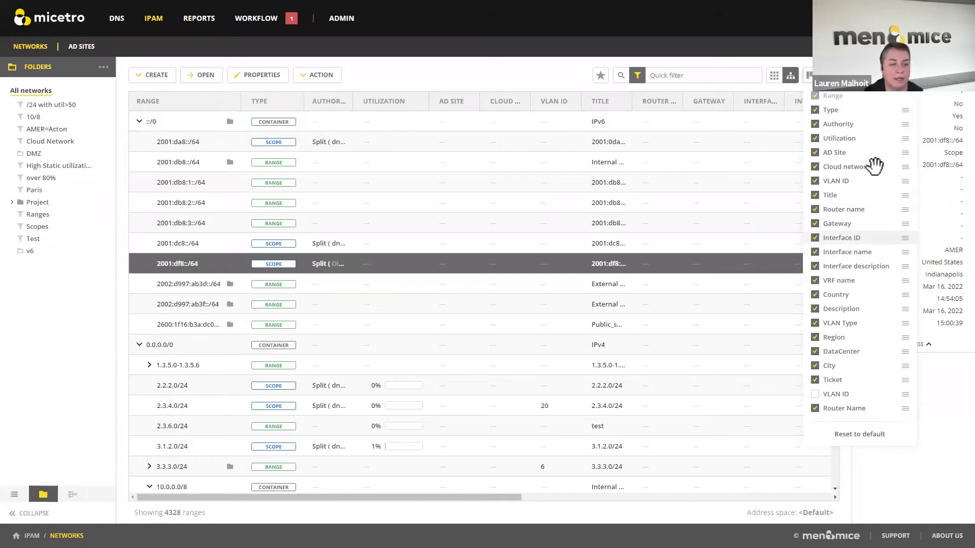
pyautogui.moveTo(905, 294); pyautogui.dragTo(907, 274)
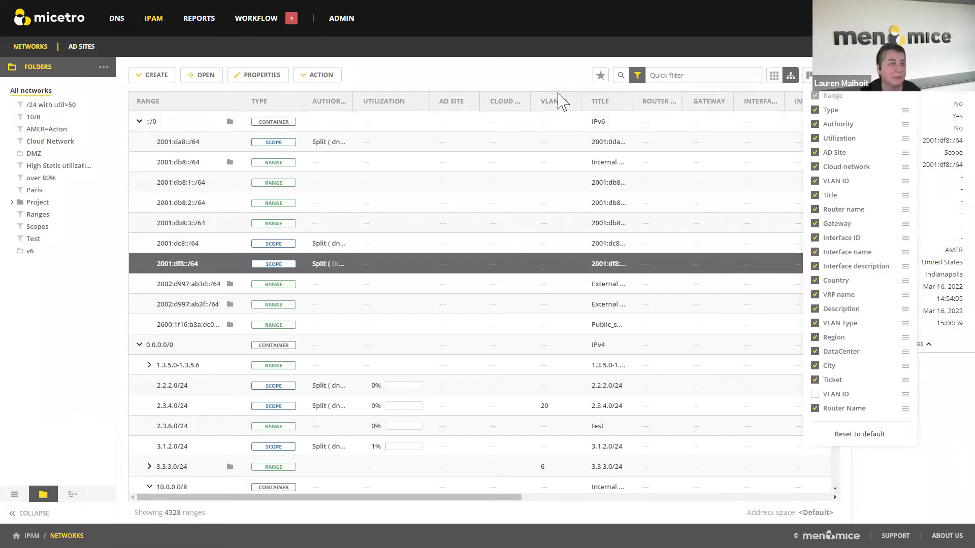
# - Open Admin Configuration to show the Access Management list of 83 users
pyautogui.click(343, 20)
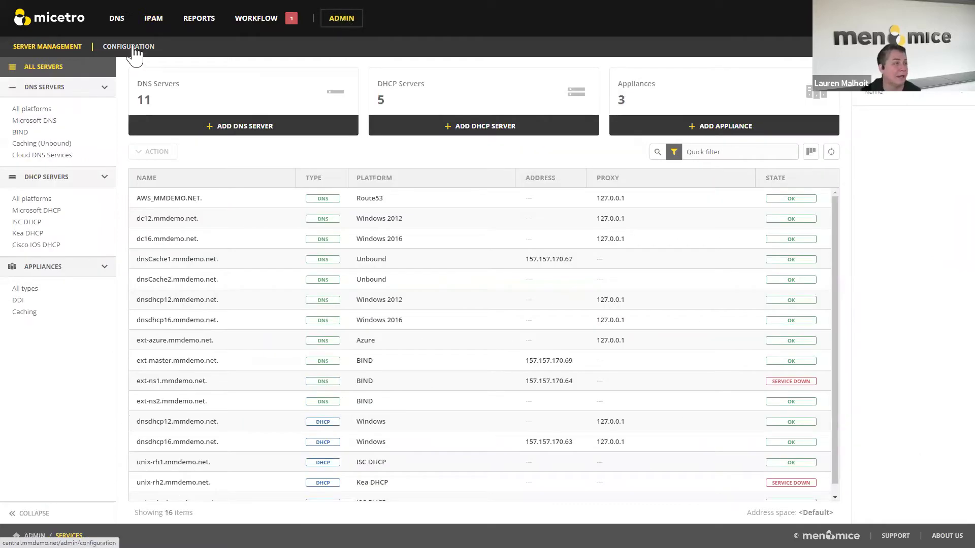
pyautogui.click(134, 50)
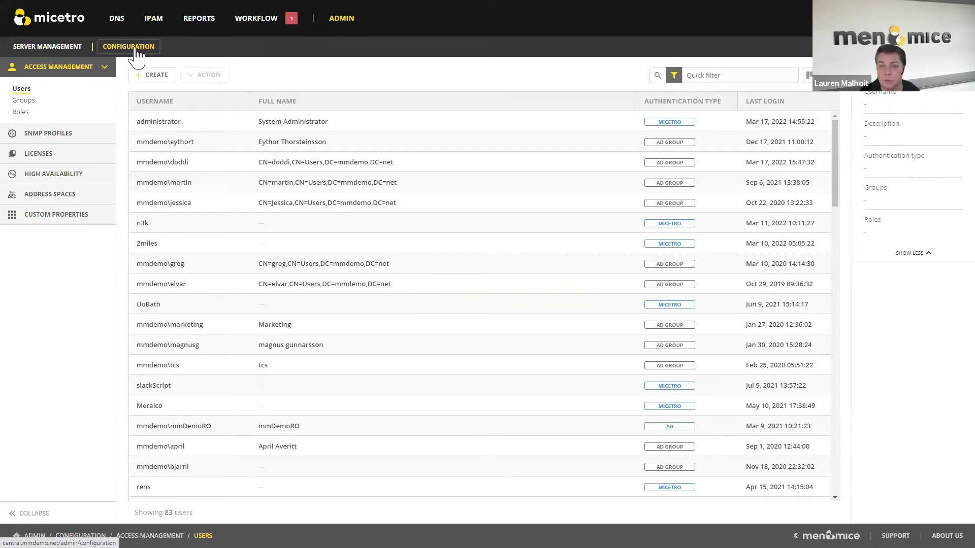
# - Expand the Ranges custom properties, listing Title, VLAN ID, Region, Country and City
pyautogui.click(80, 221)
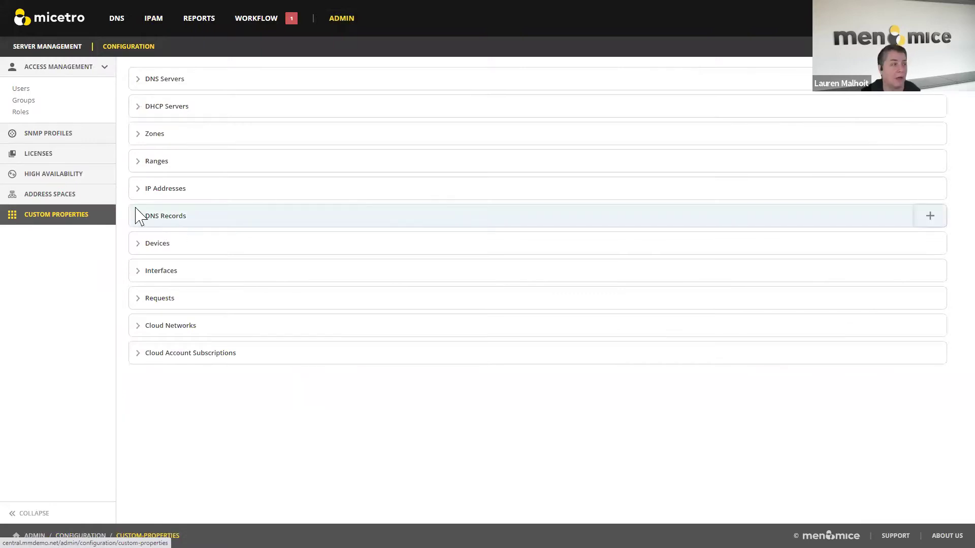
pyautogui.click(137, 165)
pyautogui.click(137, 167)
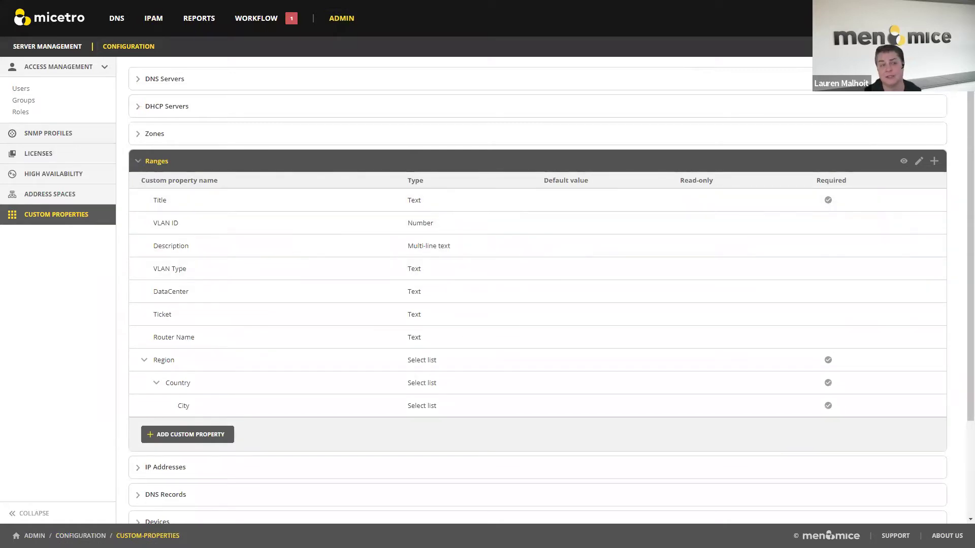
# - Create Ranges select-list property Customer Name with ABC, ACME, Wayne Enterprises, default ABC, saved without comment
pyautogui.click(195, 435)
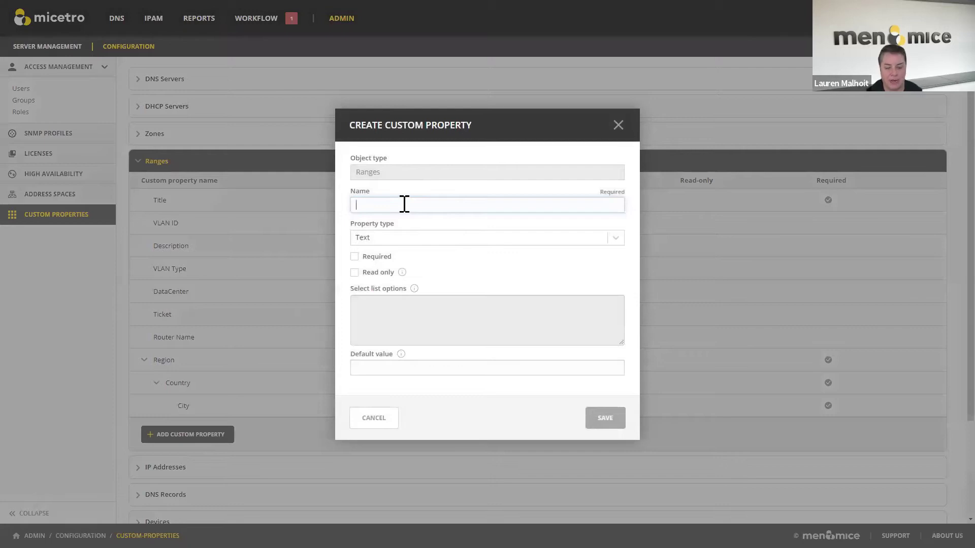
pyautogui.write('Customer Name')
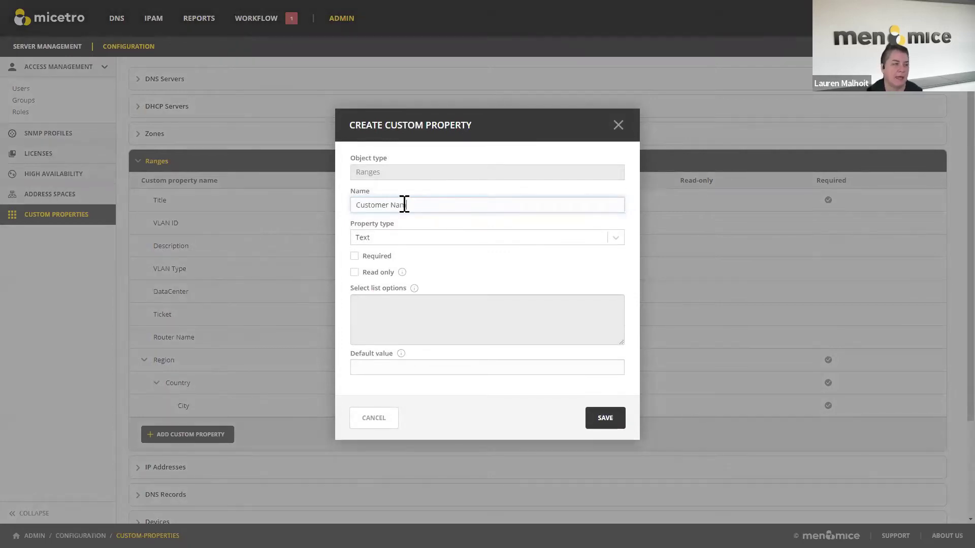
pyautogui.click(485, 238)
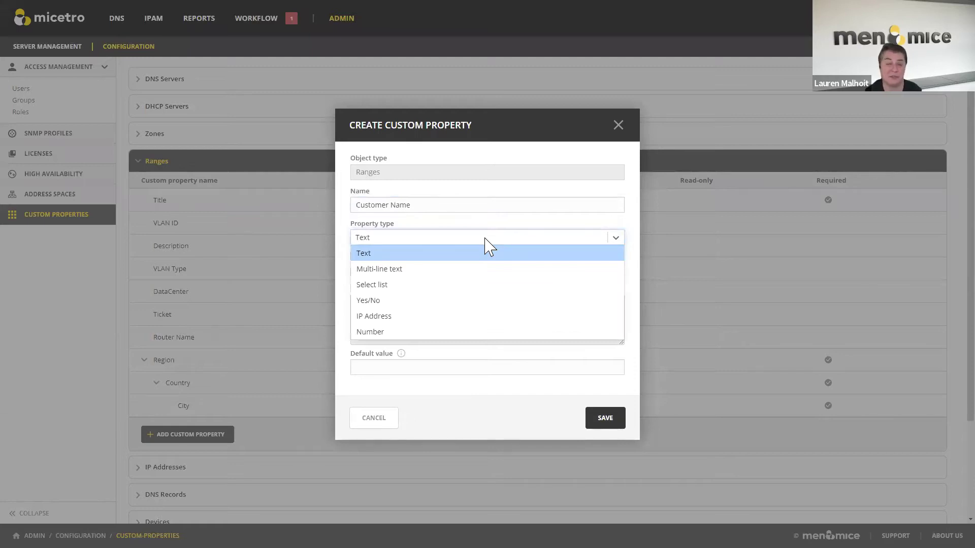
pyautogui.click(376, 286)
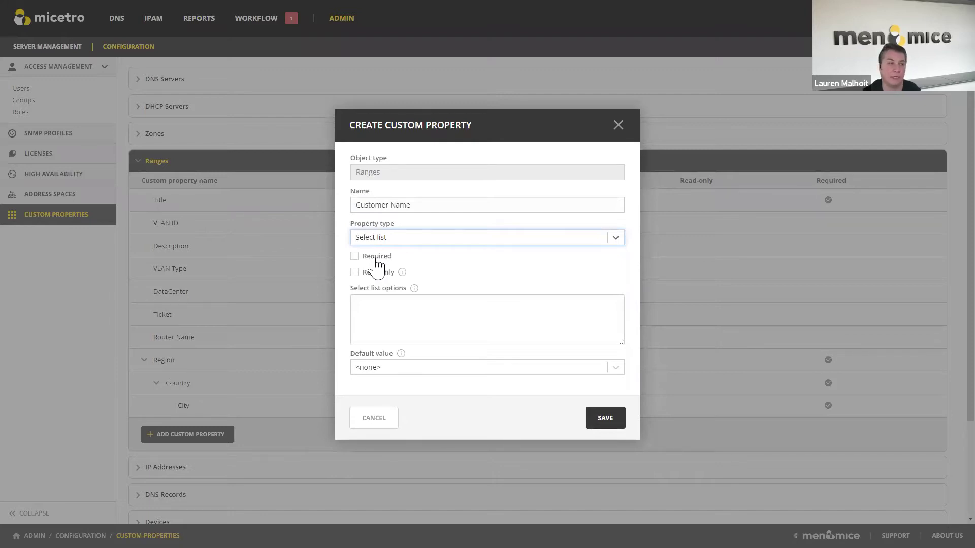
pyautogui.click(394, 311)
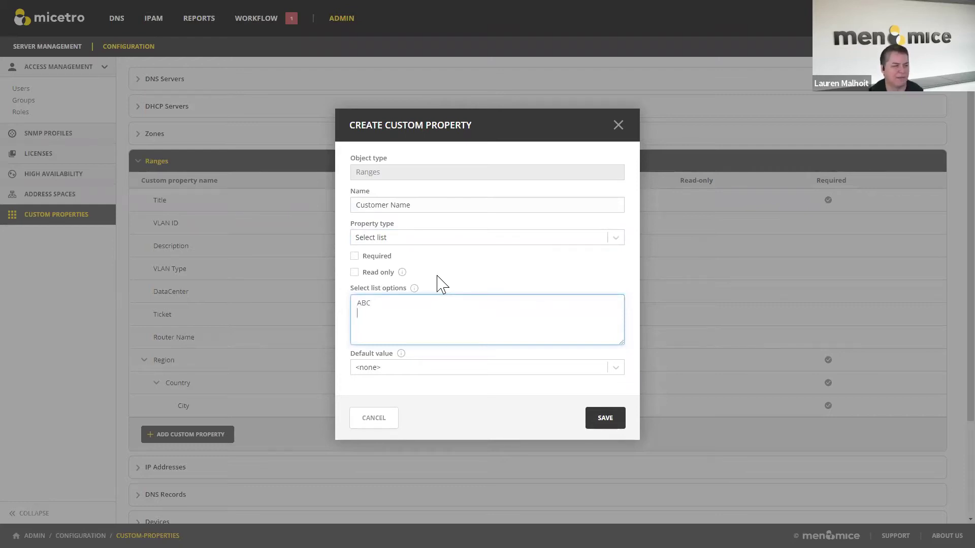
pyautogui.write('CME')
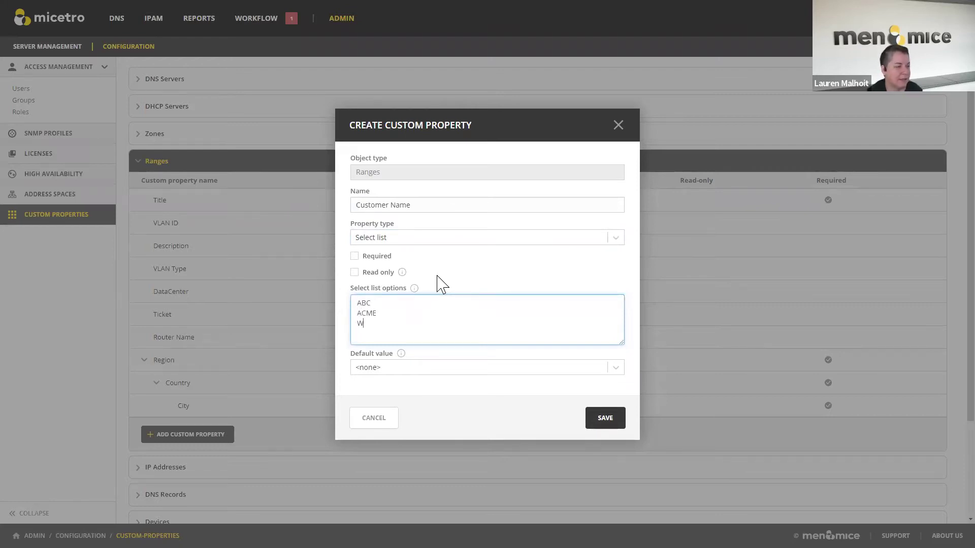
pyautogui.write('Wayne Et')
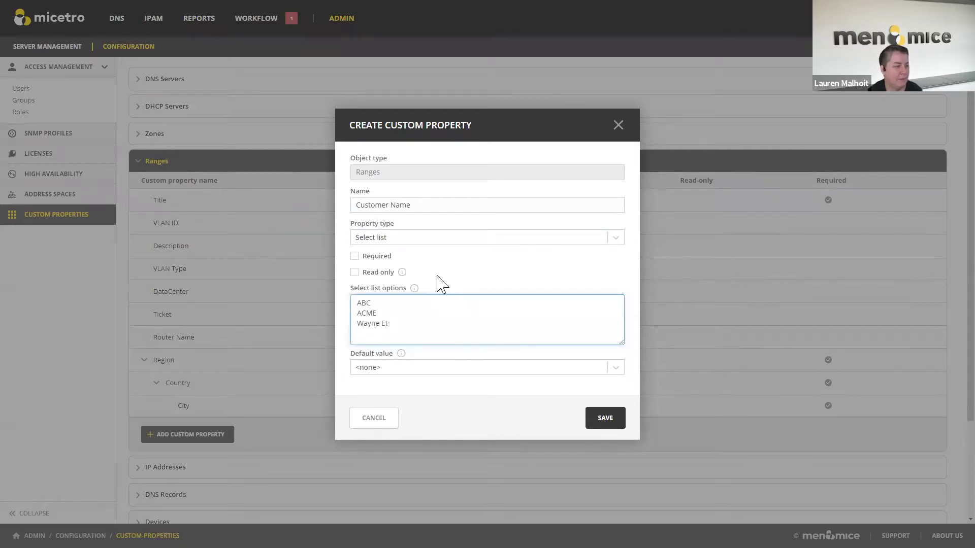
pyautogui.write('nerprises')
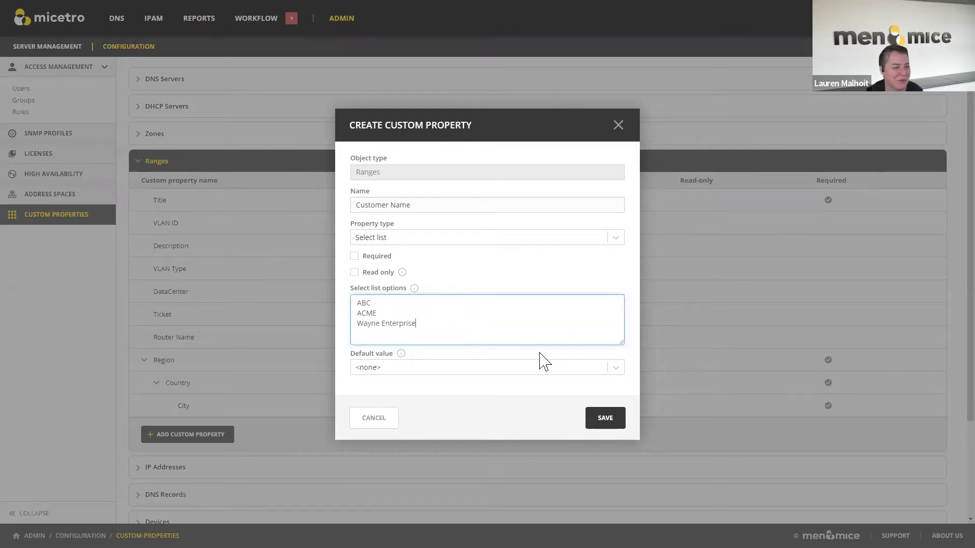
pyautogui.click(620, 368)
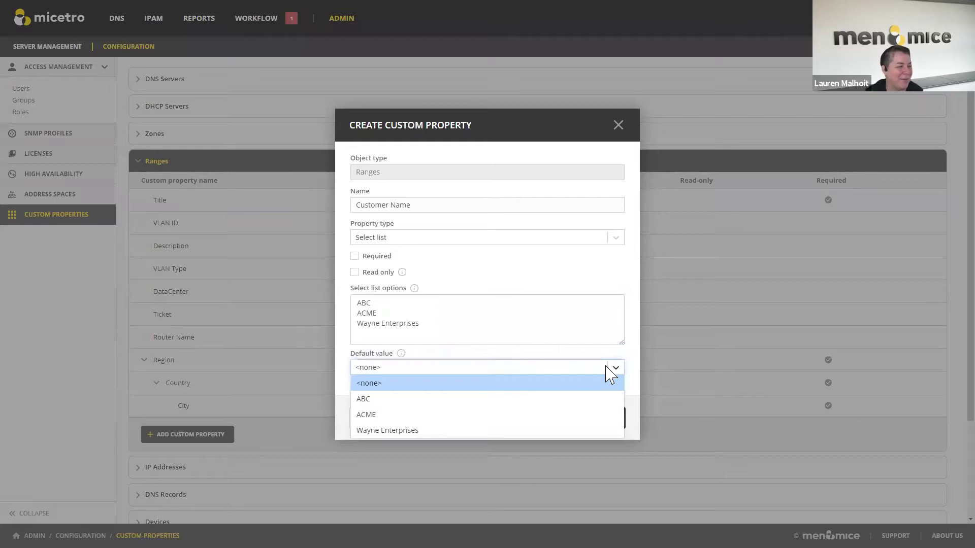
pyautogui.click(586, 400)
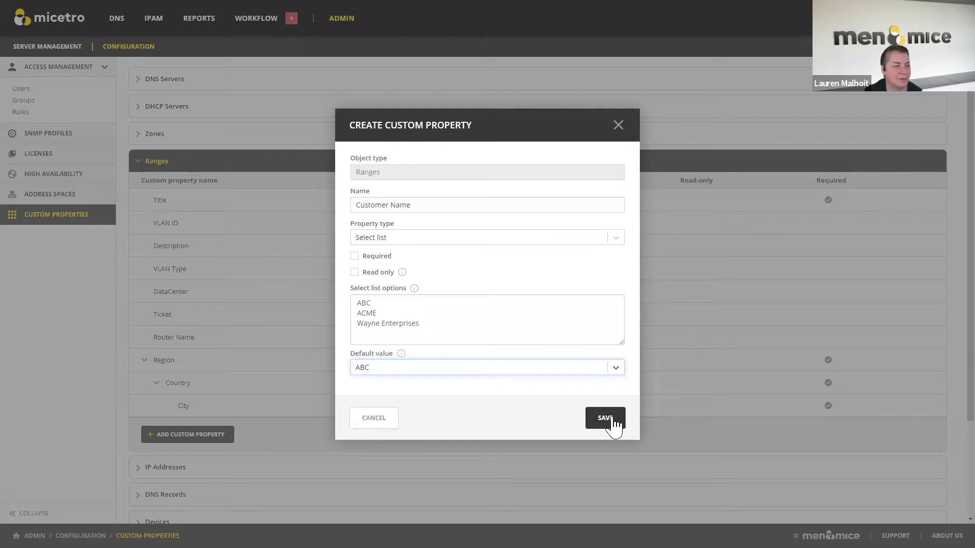
pyautogui.click(605, 419)
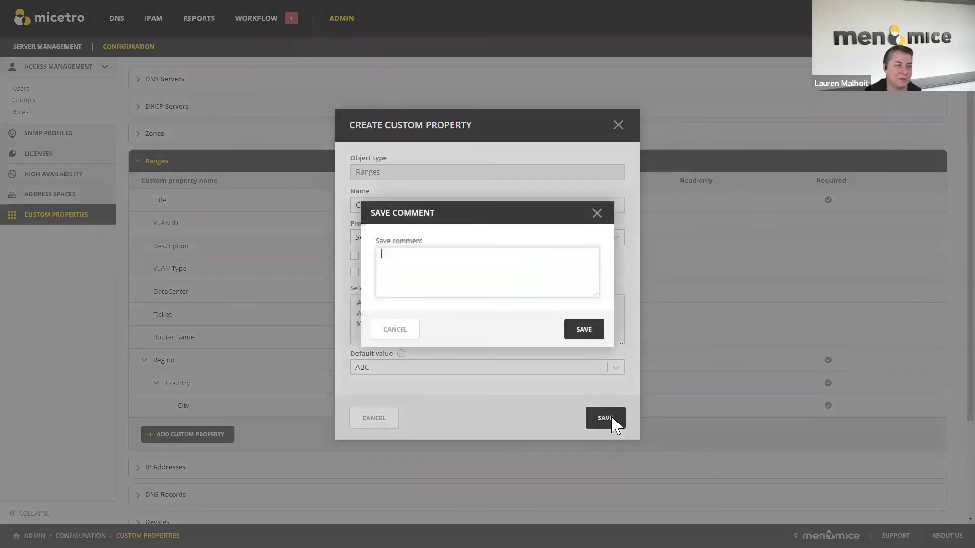
pyautogui.click(585, 331)
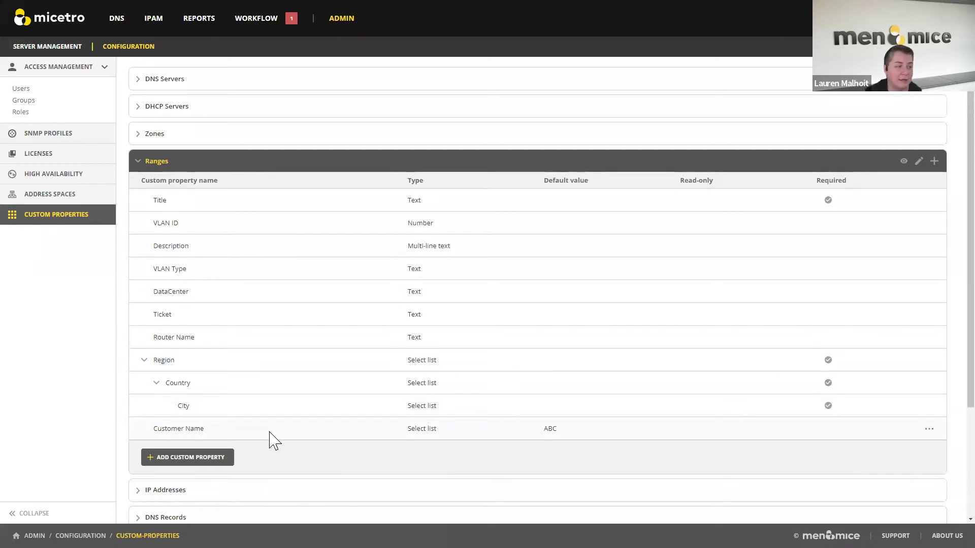
# - Add cascading property Customer BU under Customer Name with options ACME:BU1 and Wayne Enterprises:BU1, and save
pyautogui.click(930, 431)
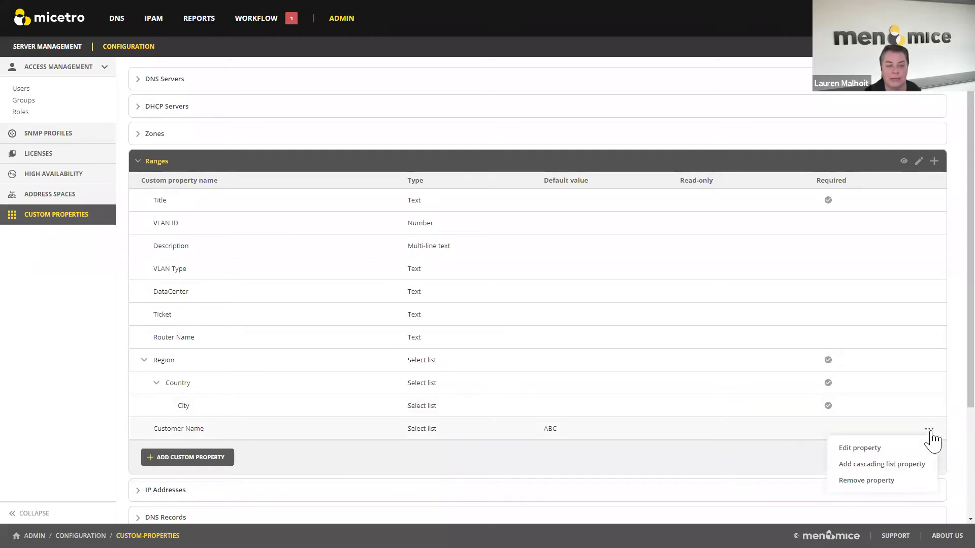
pyautogui.click(906, 466)
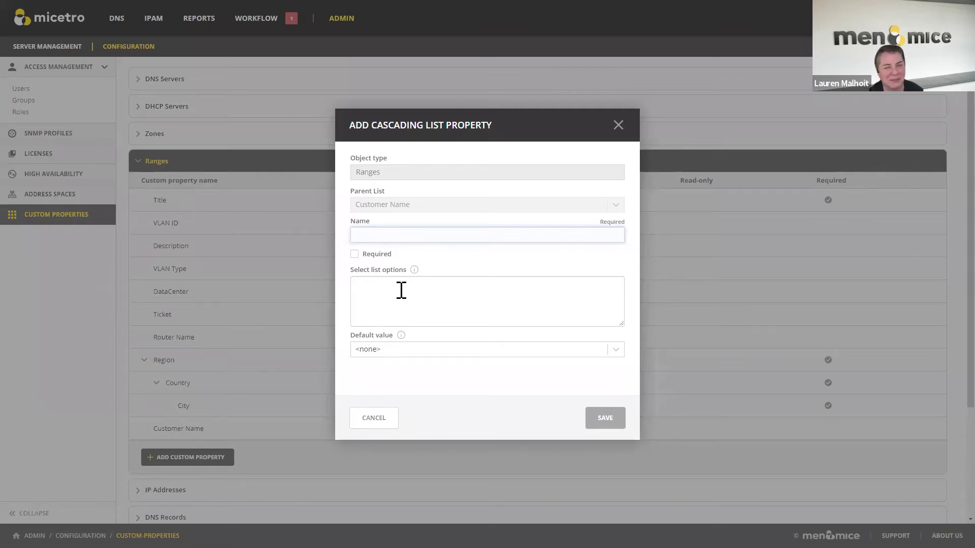
pyautogui.write('Customer BU')
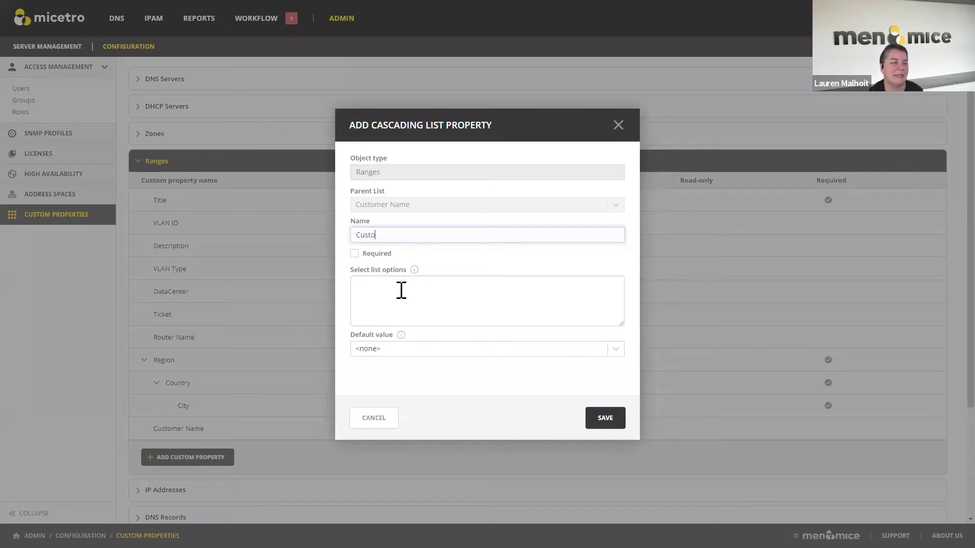
pyautogui.click(401, 291)
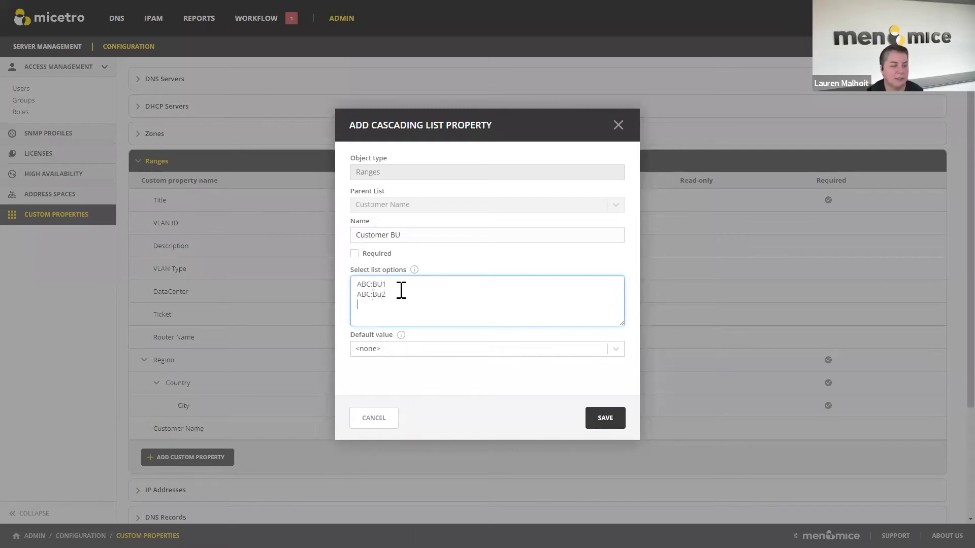
pyautogui.write('ACME:BU')
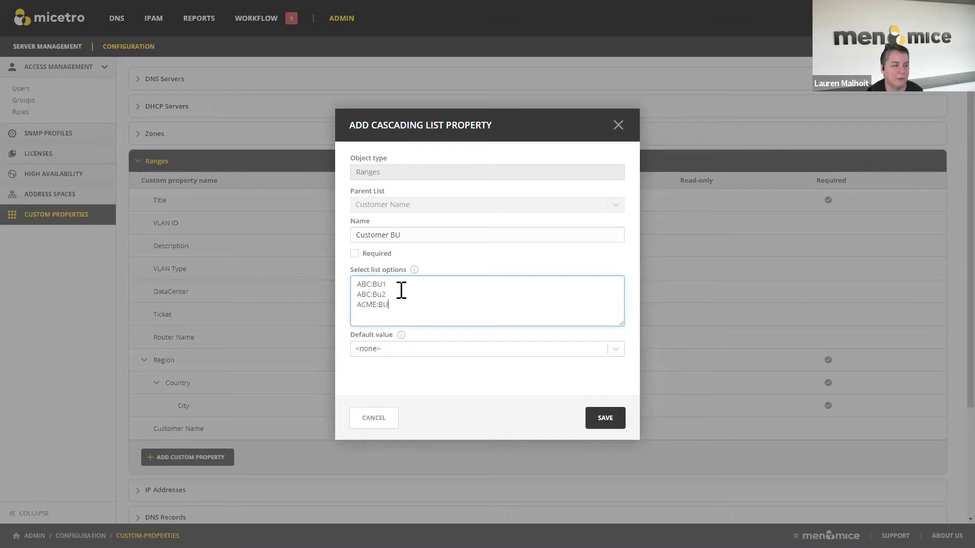
pyautogui.write('1')
pyautogui.press('Return')
pyautogui.write('Wayne ')
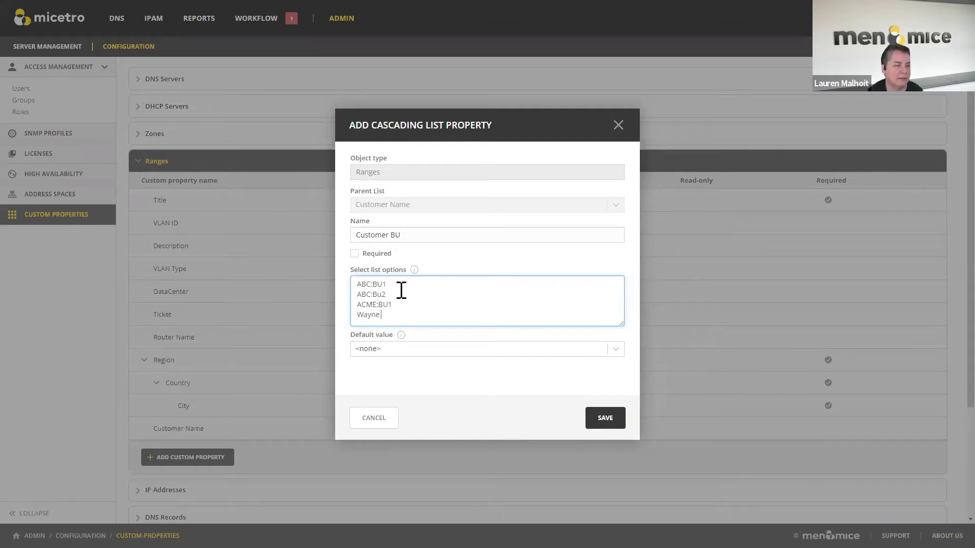
pyautogui.write('Enterprises:BU1')
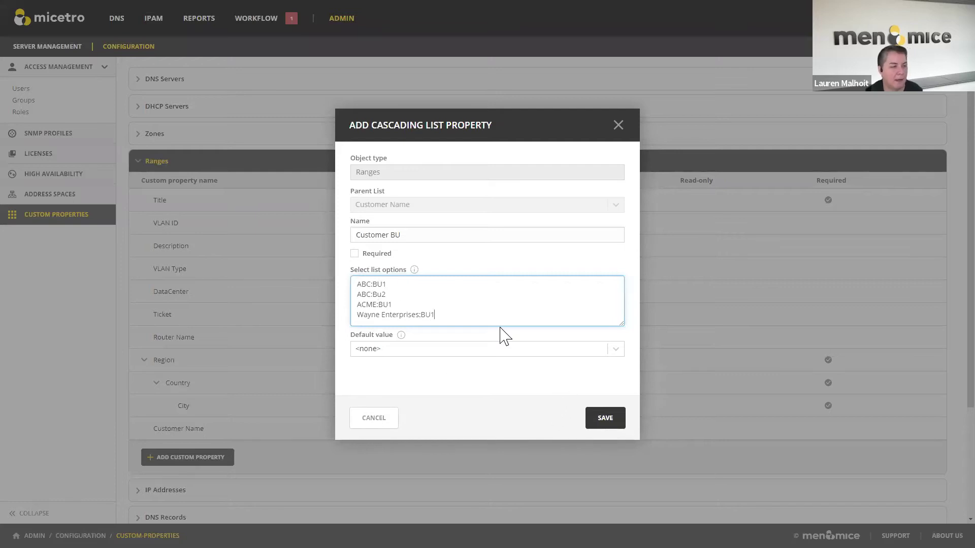
pyautogui.click(598, 428)
pyautogui.click(587, 331)
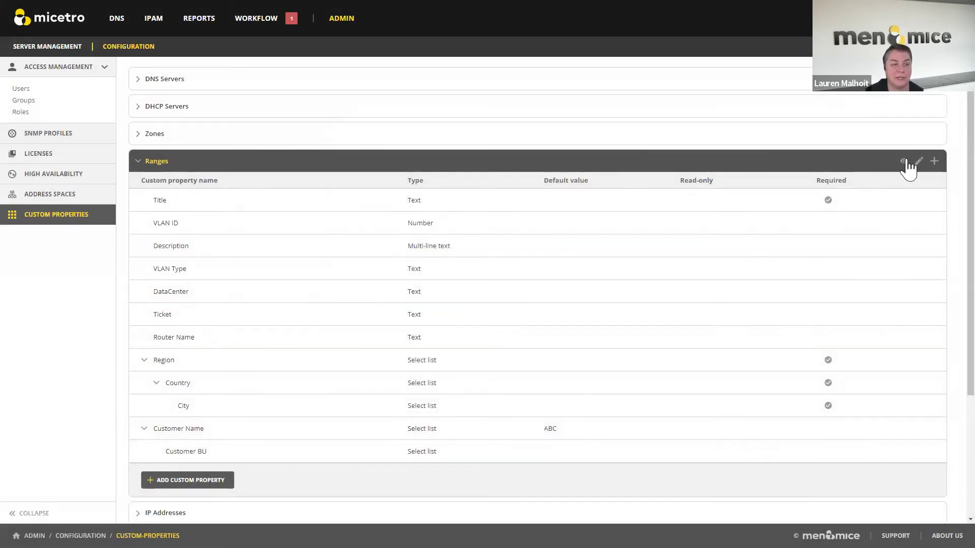
# - Preview the Ranges properties form and check that Customer BU offers BU1 and Bu2 for ABC
pyautogui.click(904, 162)
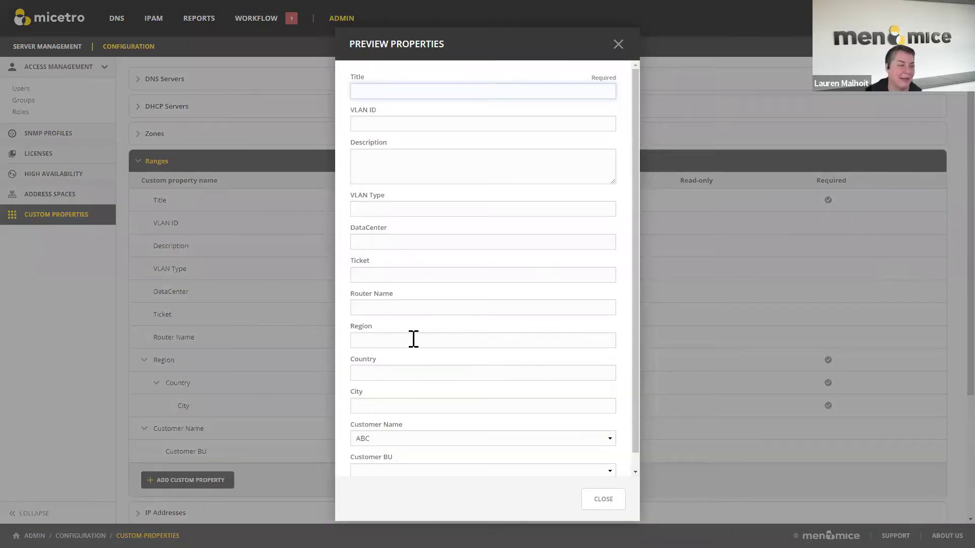
pyautogui.scroll(-1, 431, 359)
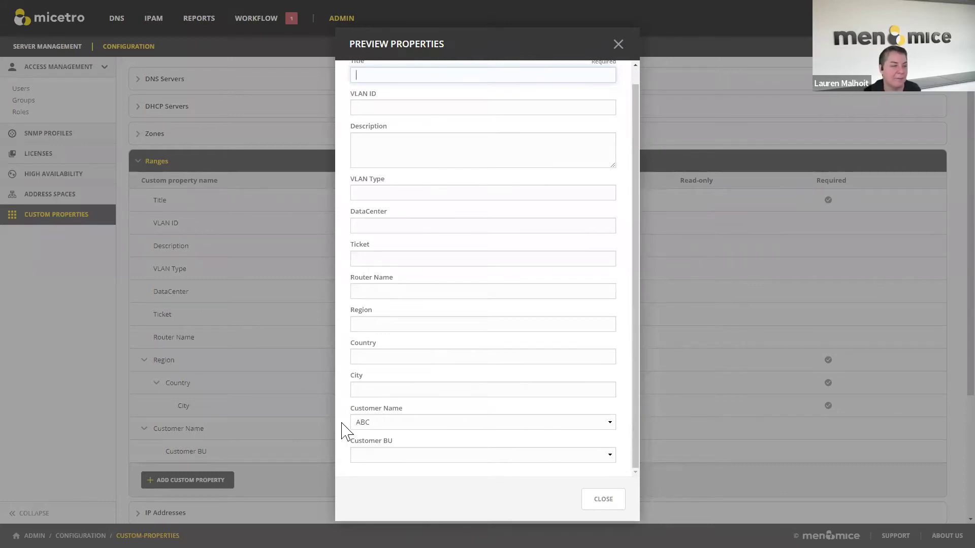
pyautogui.click(609, 456)
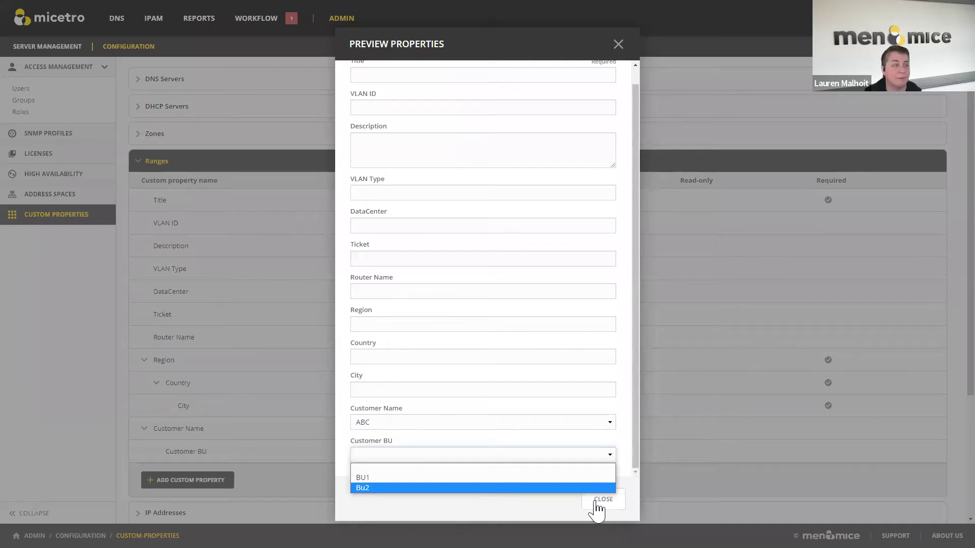
pyautogui.click(598, 504)
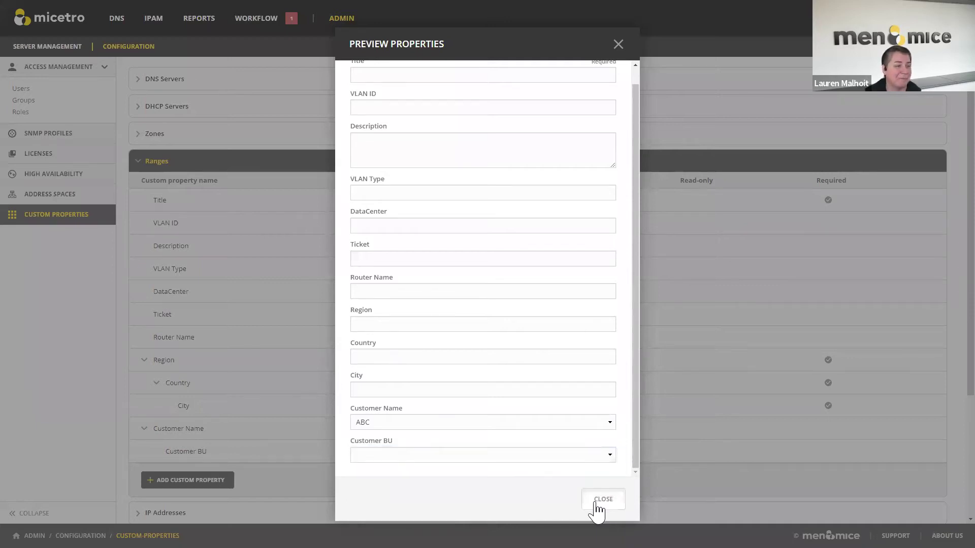
pyautogui.click(597, 504)
# - Move Customer Name directly under Title, save the new order, and preview the form
pyautogui.click(920, 161)
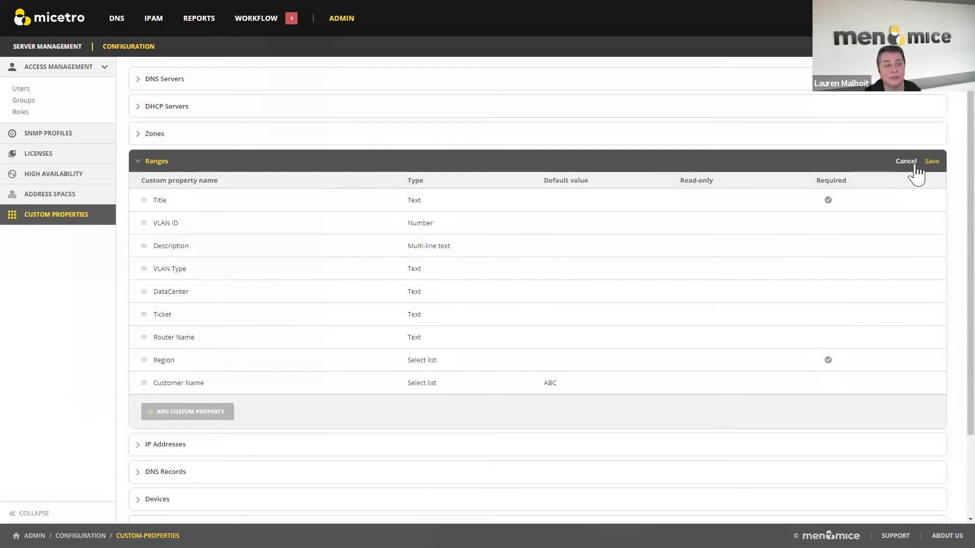
pyautogui.moveTo(142, 385); pyautogui.dragTo(148, 222)
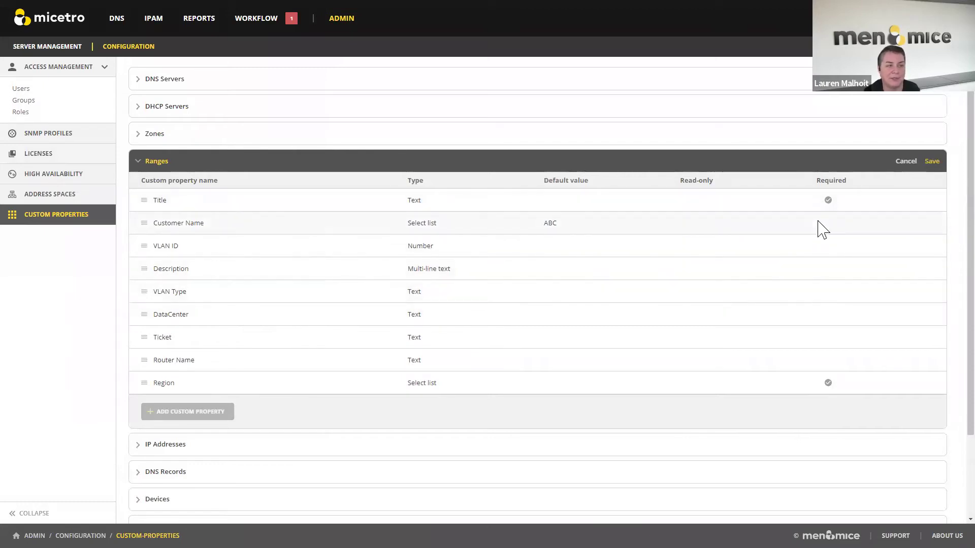
pyautogui.click(932, 161)
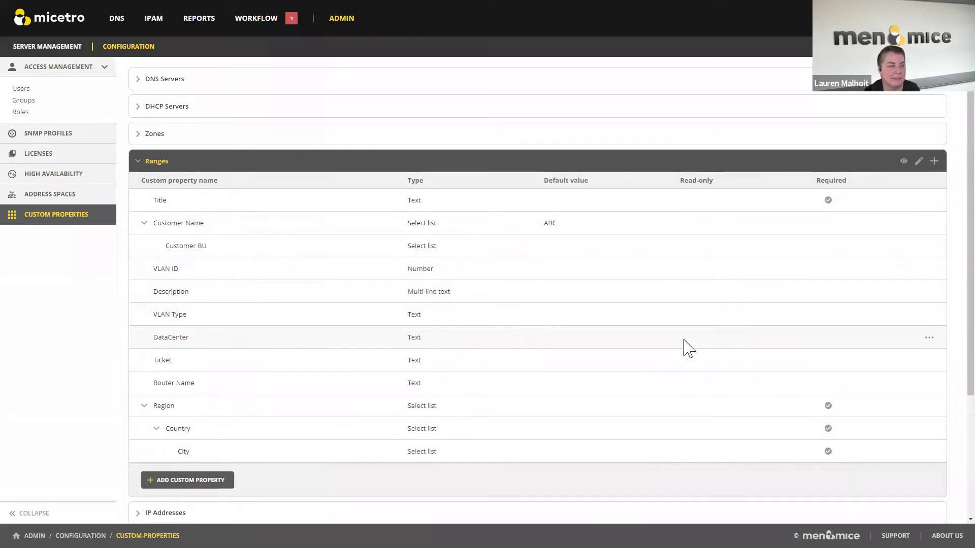
pyautogui.click(903, 162)
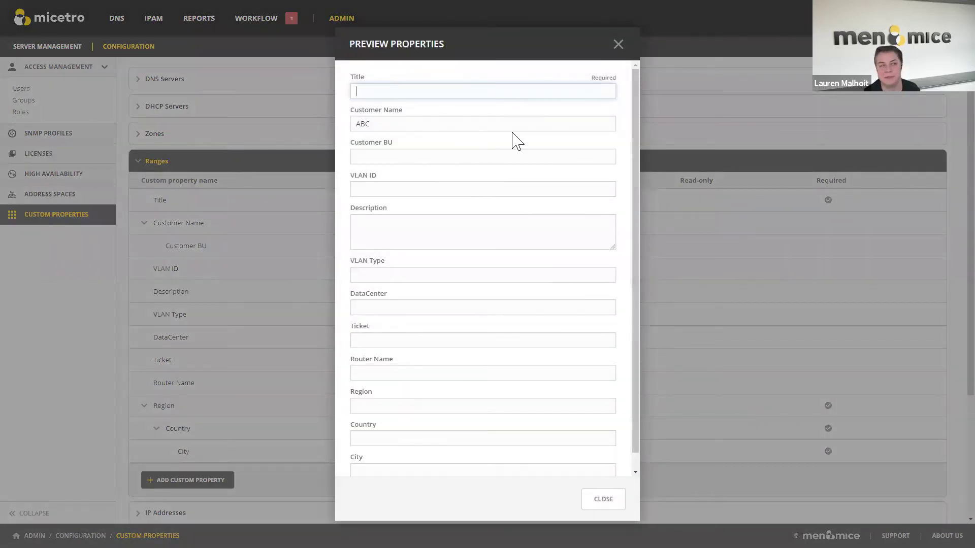
pyautogui.click(619, 45)
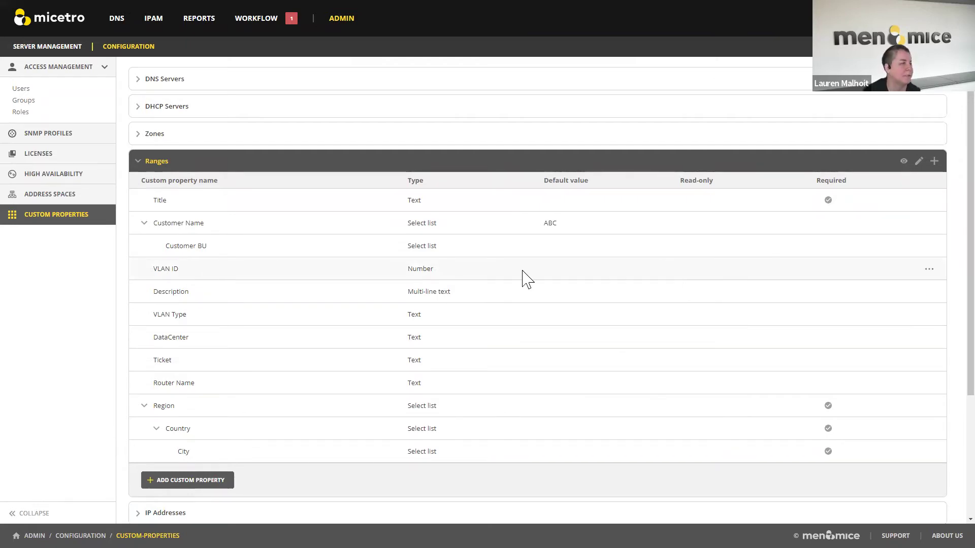
# - View the managed servers list and the Add DNS Server form, cancel it, then return to IPAM
pyautogui.click(74, 47)
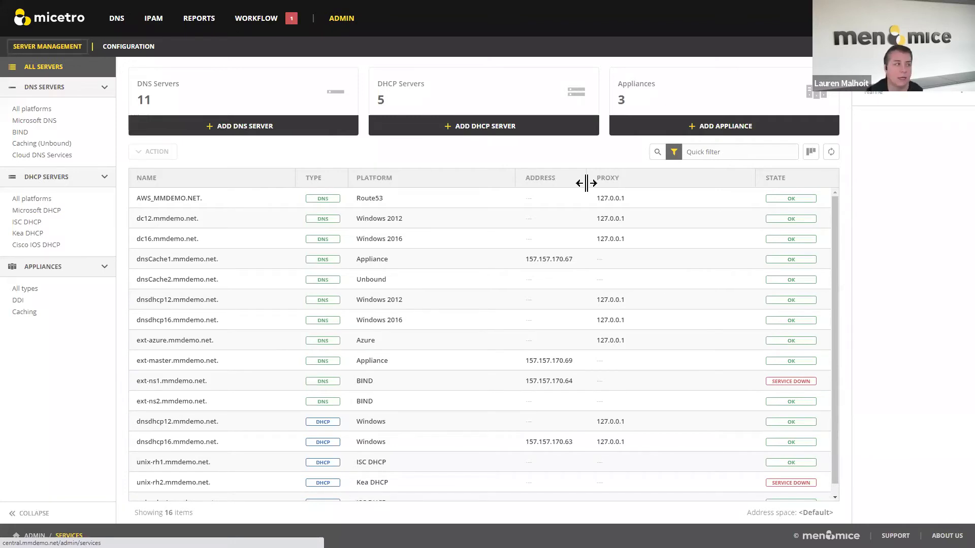
pyautogui.click(257, 133)
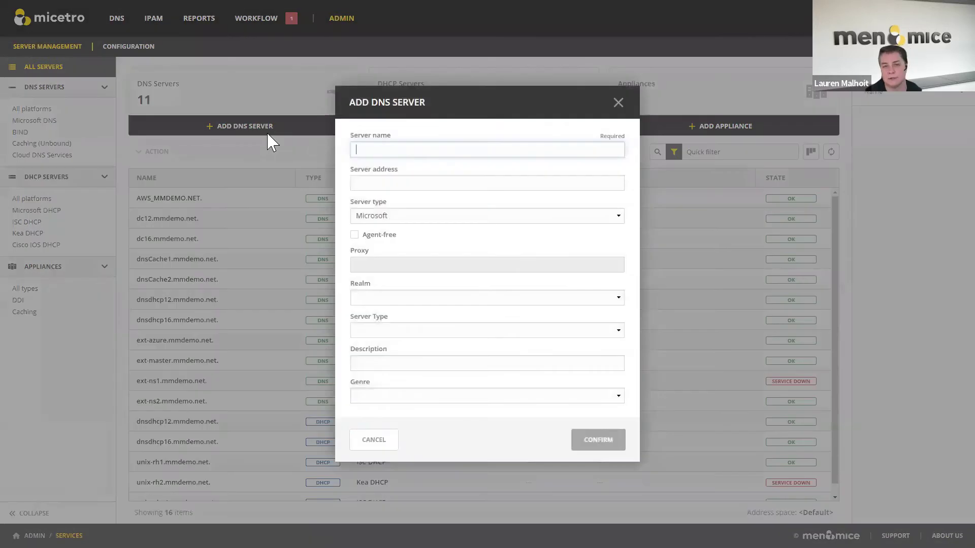
pyautogui.click(618, 103)
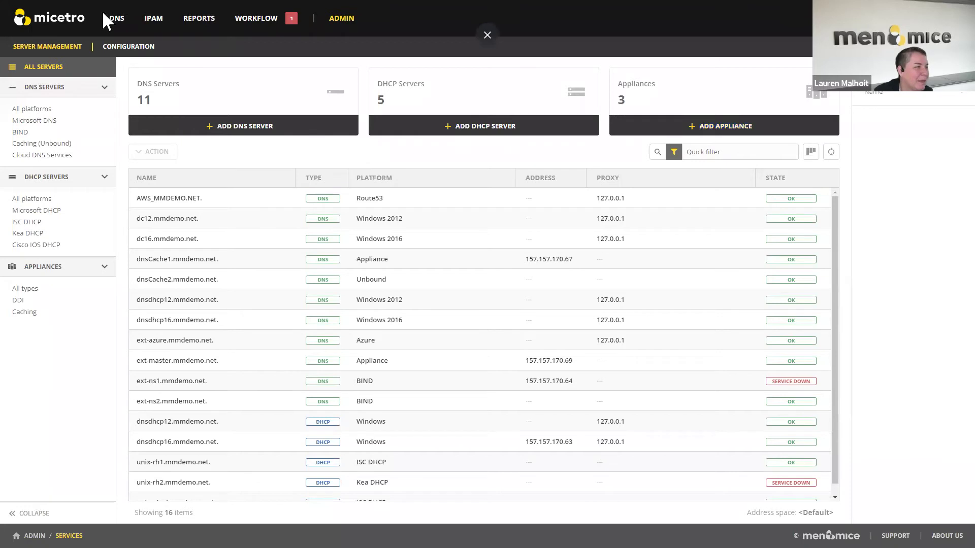
pyautogui.click(152, 20)
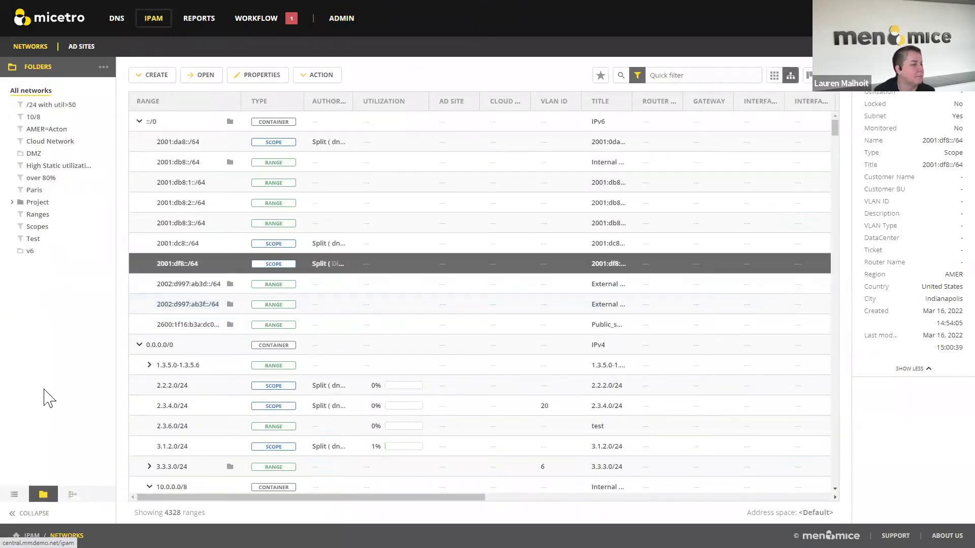
# - Show network categories in the sidebar, view networks as a flat list, then back as a tree
pyautogui.click(15, 494)
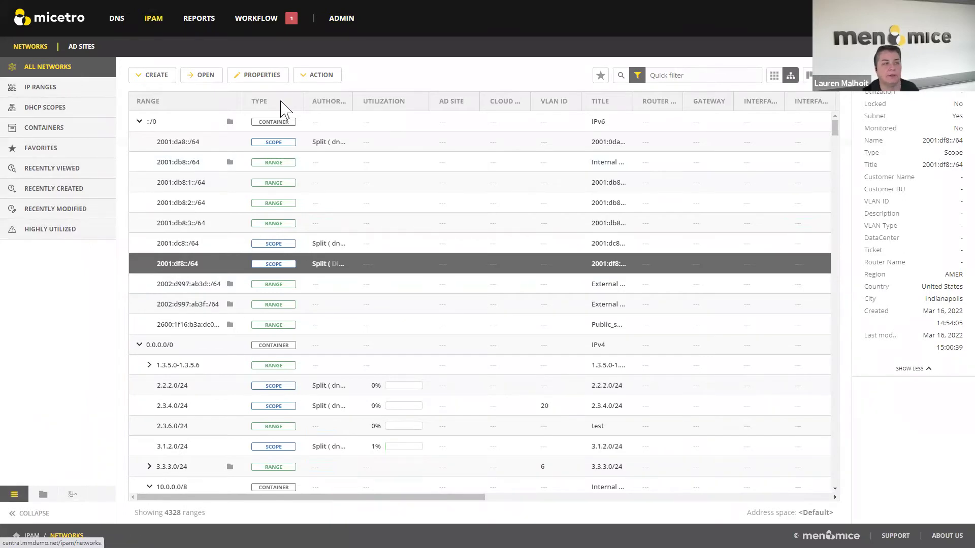
pyautogui.click(774, 75)
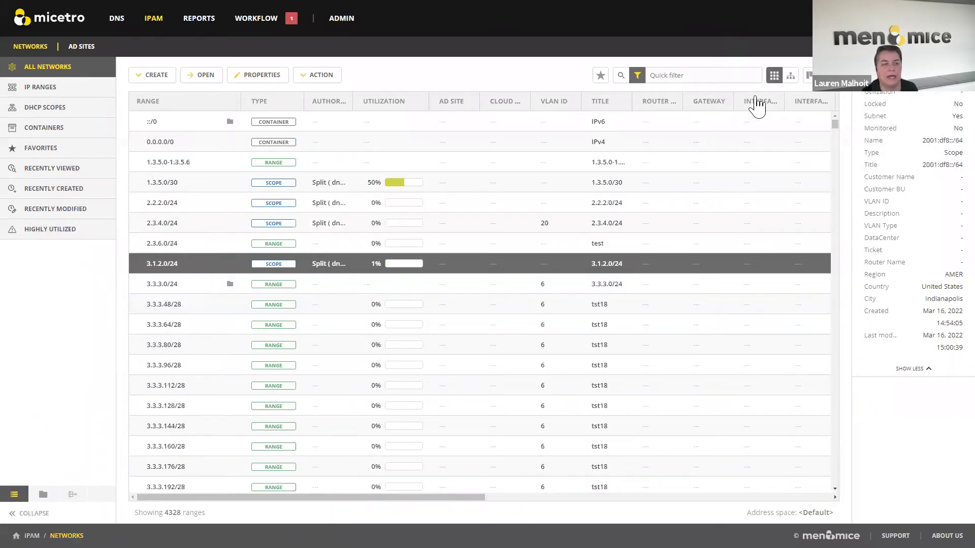
pyautogui.click(791, 77)
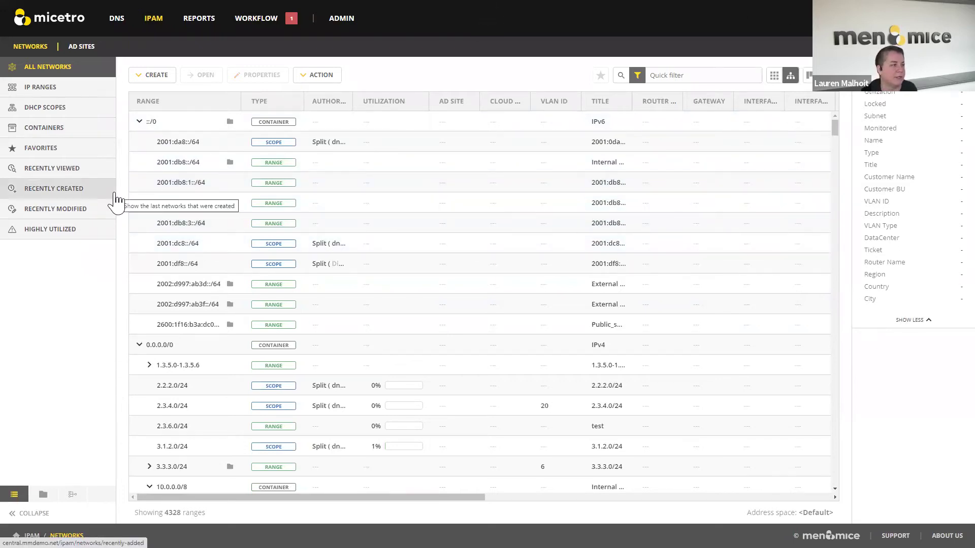
# - Show the Recently Created networks, then the 15 Recently Modified networks
pyautogui.click(57, 199)
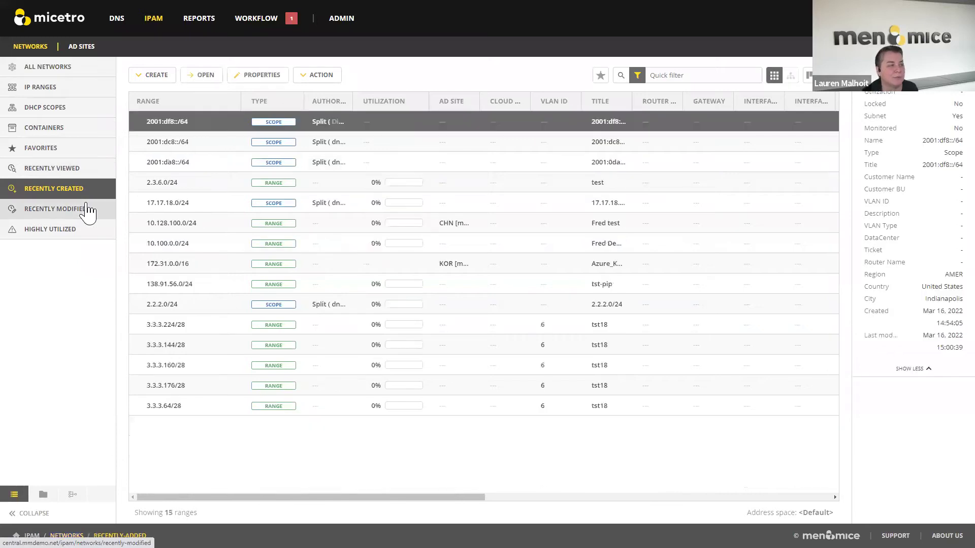
pyautogui.click(87, 211)
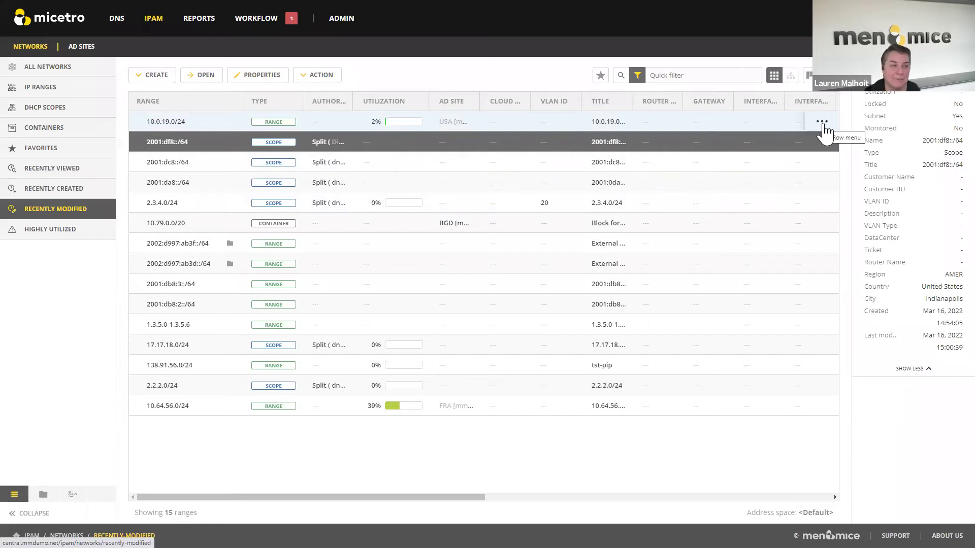
# - View the change history of range 10.0.19.0/24, then return to All Networks
pyautogui.click(822, 123)
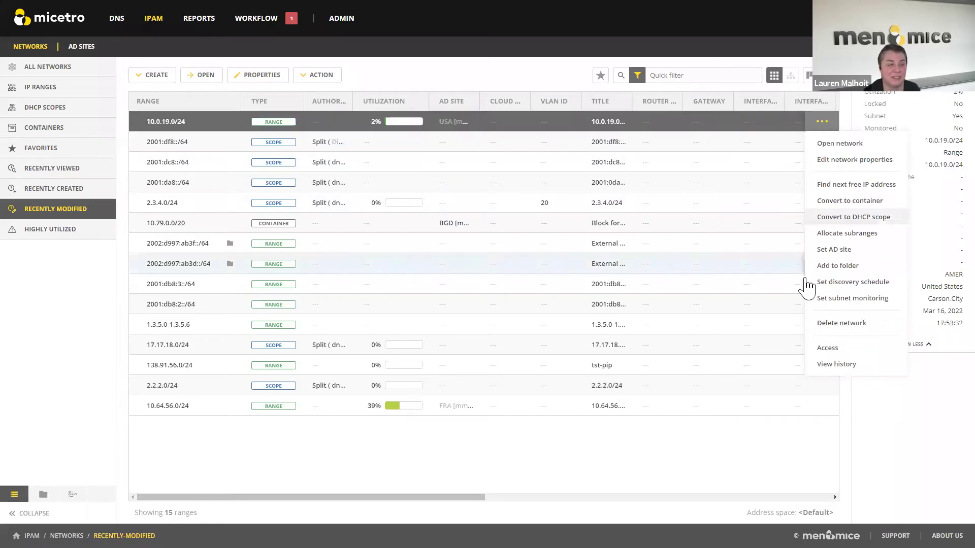
pyautogui.click(831, 365)
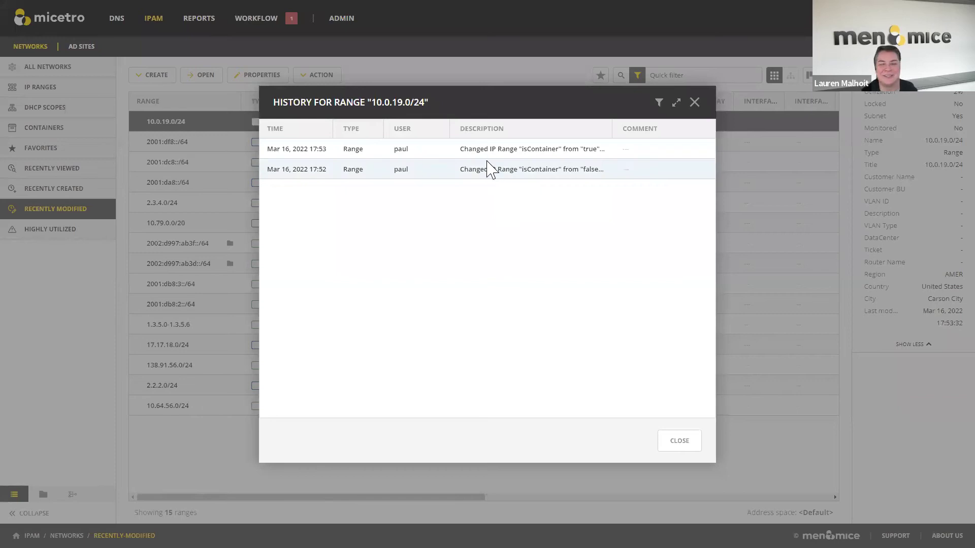
pyautogui.click(697, 106)
pyautogui.click(66, 76)
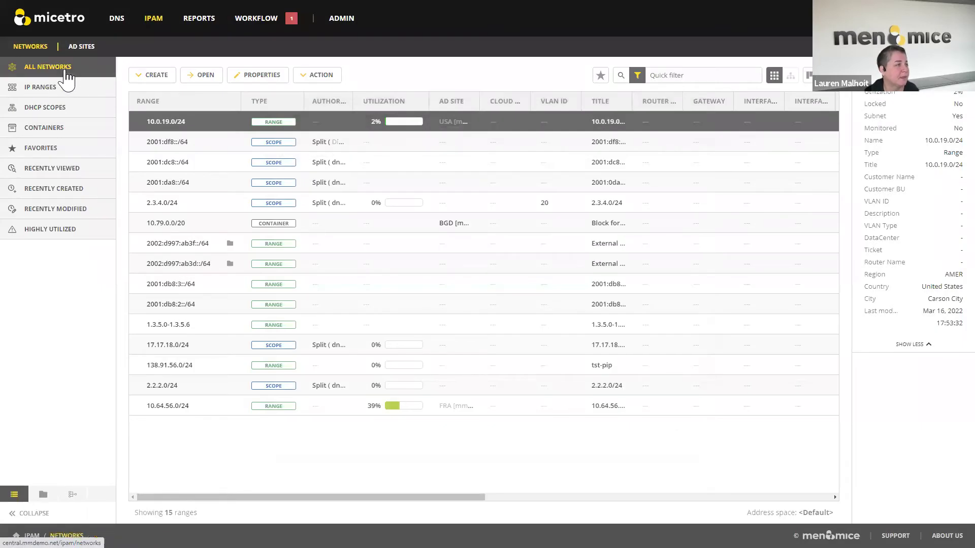
# - Filter the networks to DHCP Scopes and start creating a new DHCP scope
pyautogui.click(57, 109)
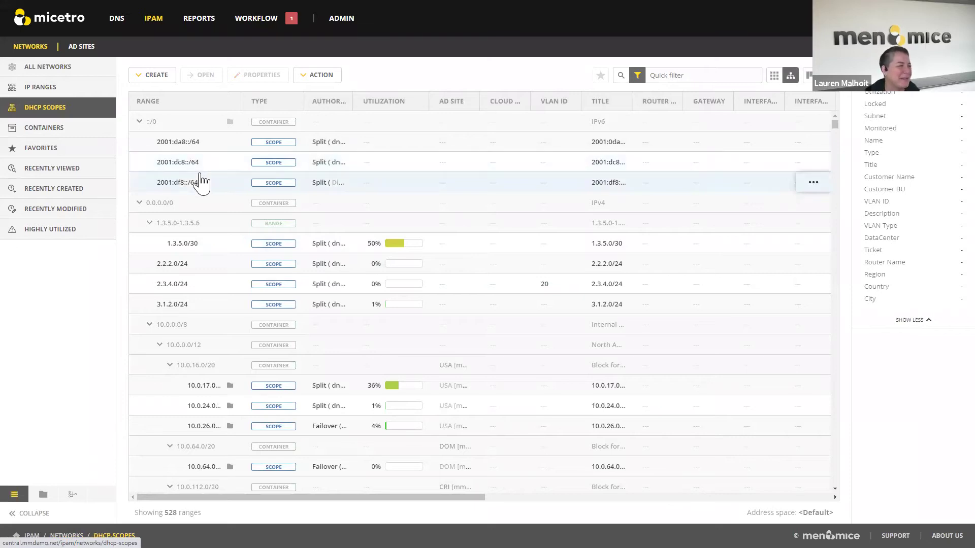
pyautogui.click(138, 75)
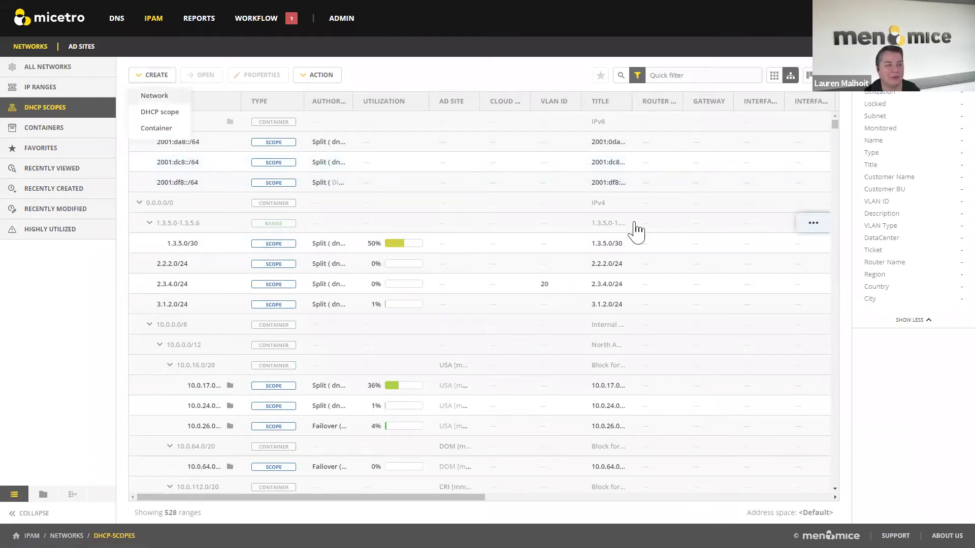
pyautogui.click(153, 81)
pyautogui.click(157, 78)
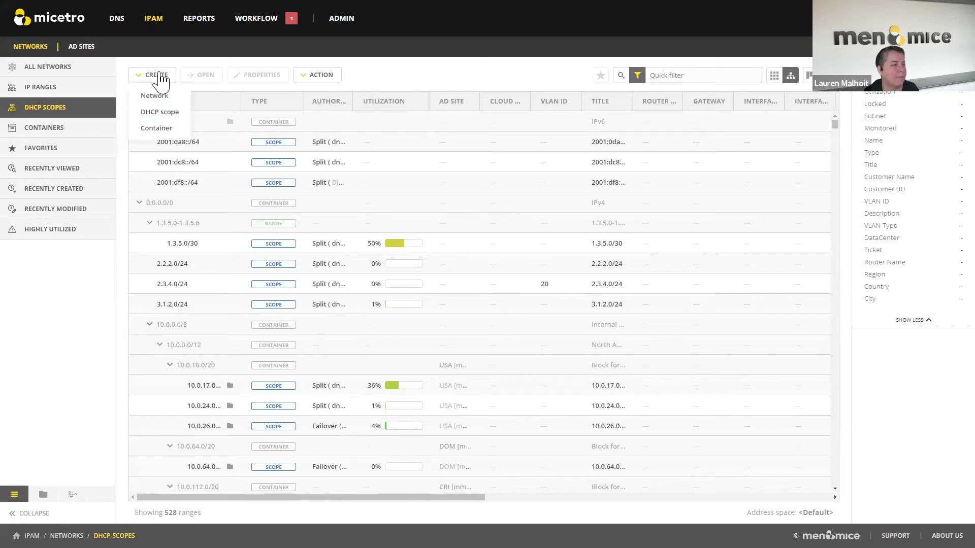
pyautogui.click(160, 114)
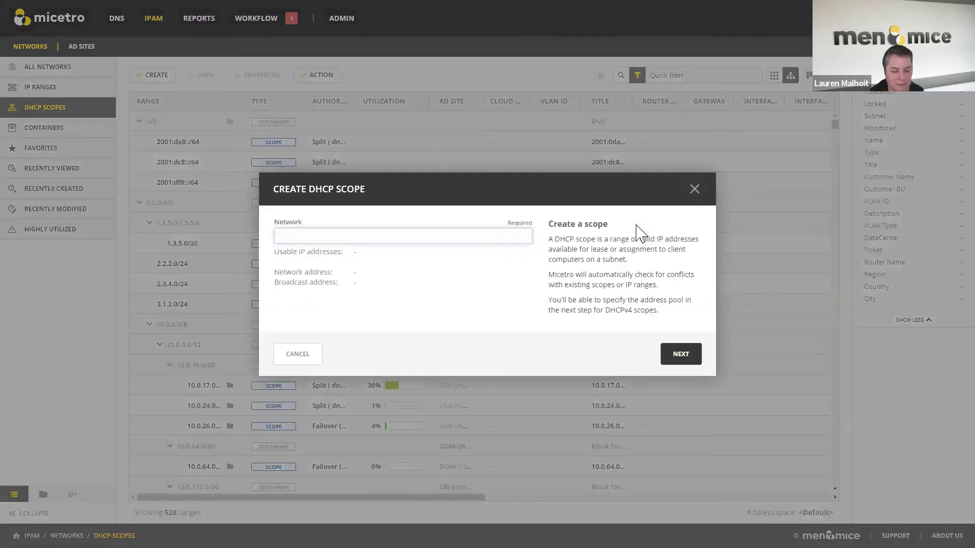
# - Enter network 2001:dd8::/64, keep the default server settings, and advance to the scope properties
pyautogui.write('2001:dd8')
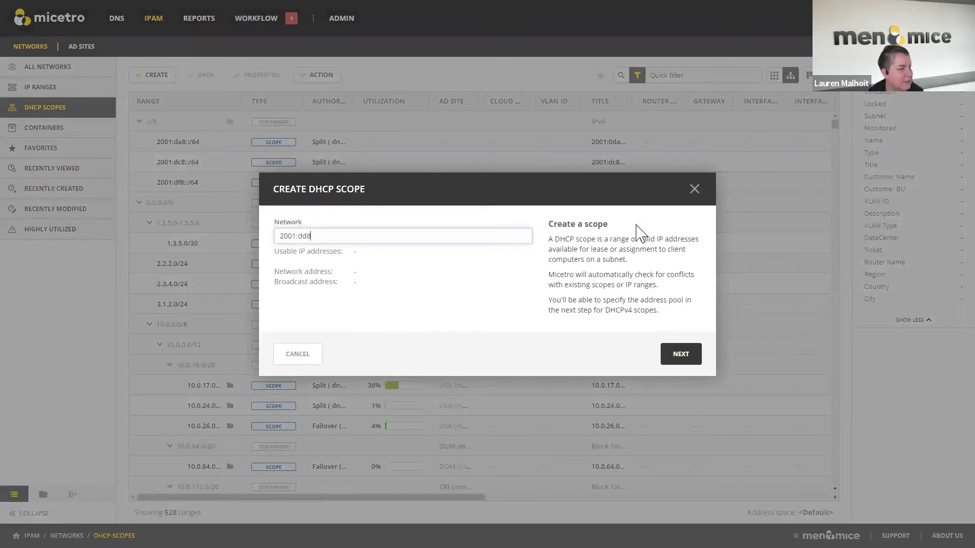
pyautogui.write('::/64')
pyautogui.click(695, 366)
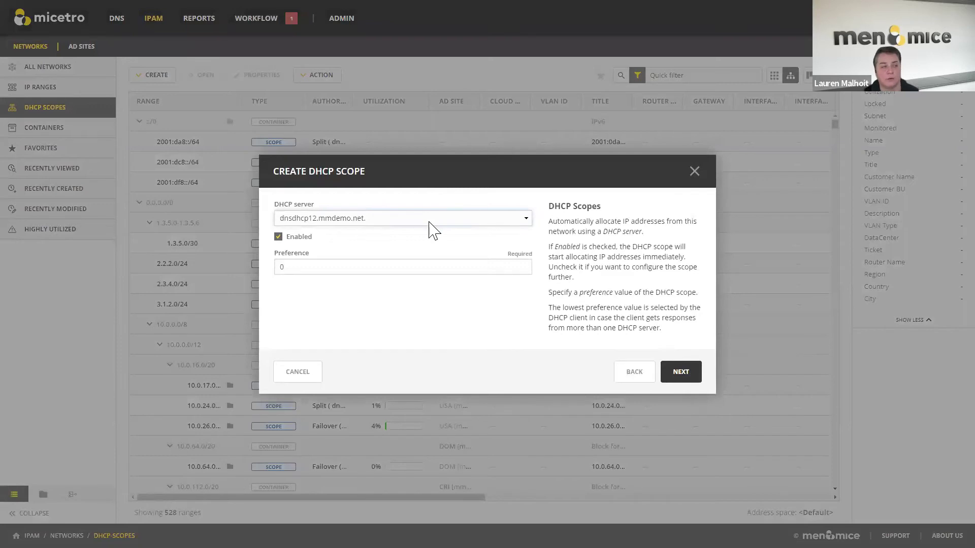
pyautogui.click(689, 376)
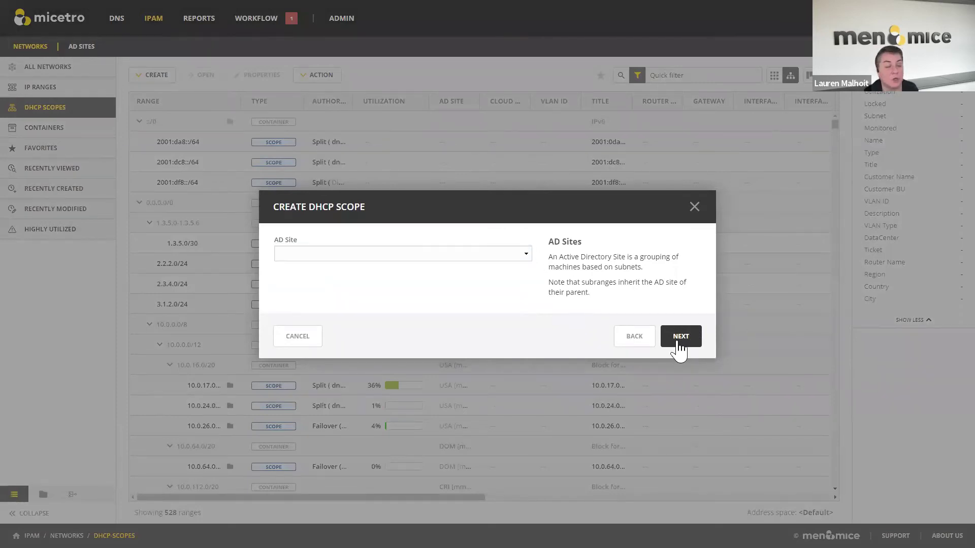
pyautogui.click(679, 349)
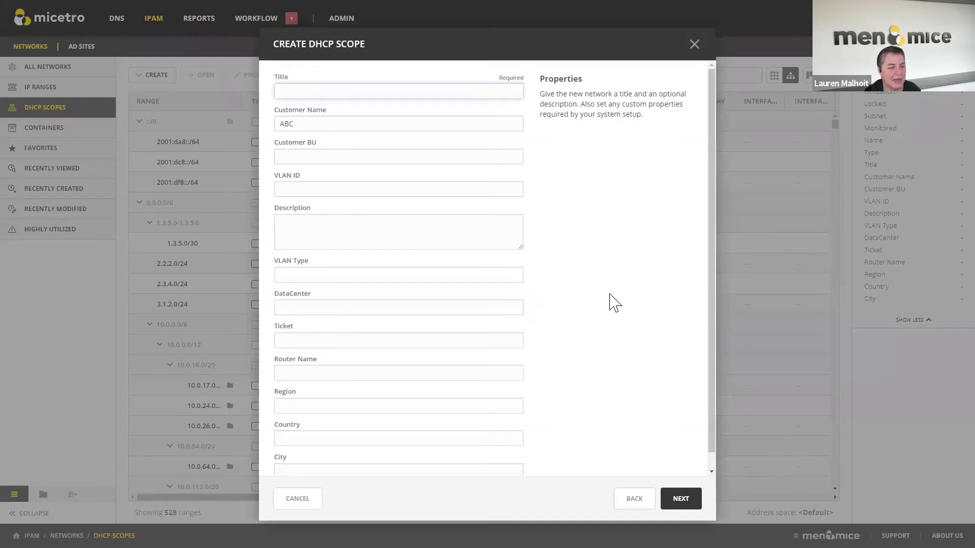
# - Fill the new scope's Title with Test and Region, Country and City with test
pyautogui.click(687, 503)
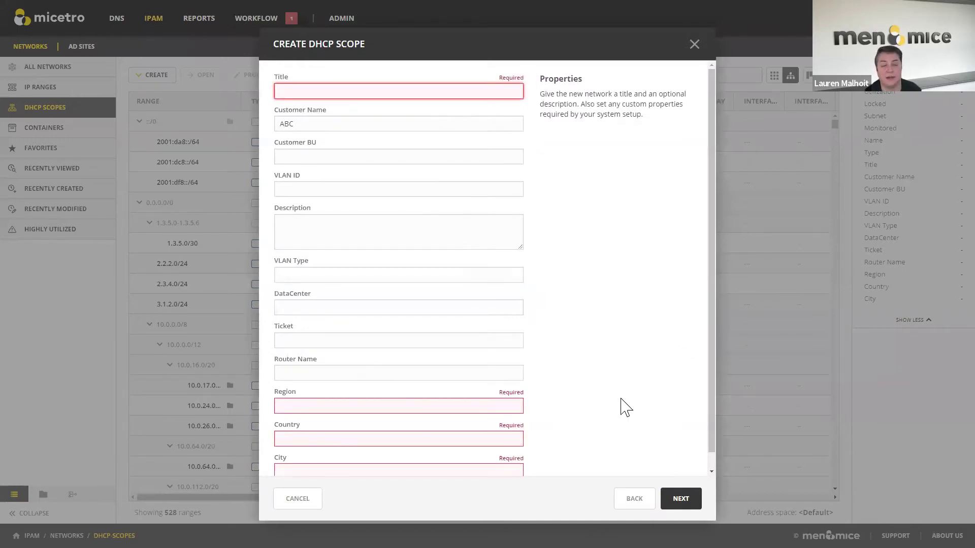
pyautogui.click(408, 92)
pyautogui.write('Test-scope')
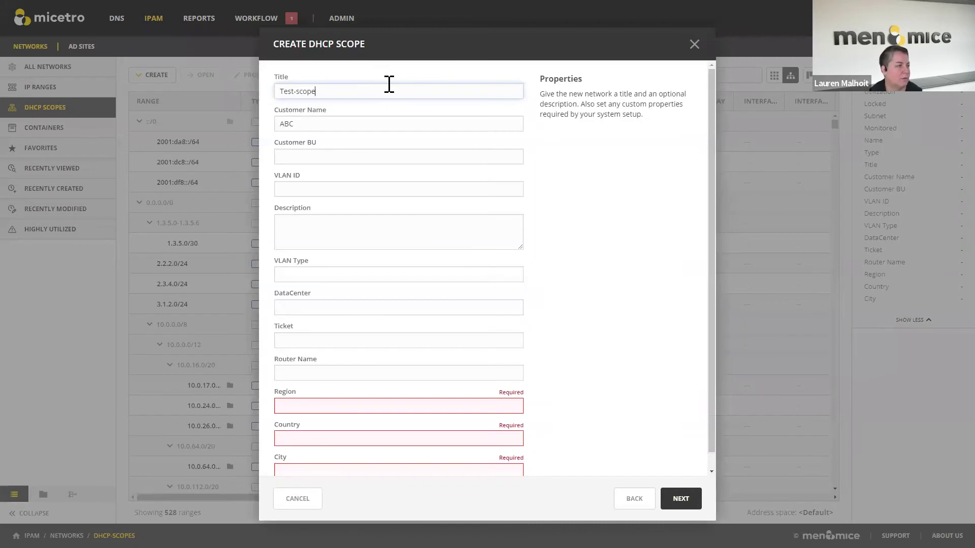
pyautogui.click(376, 406)
pyautogui.write('test')
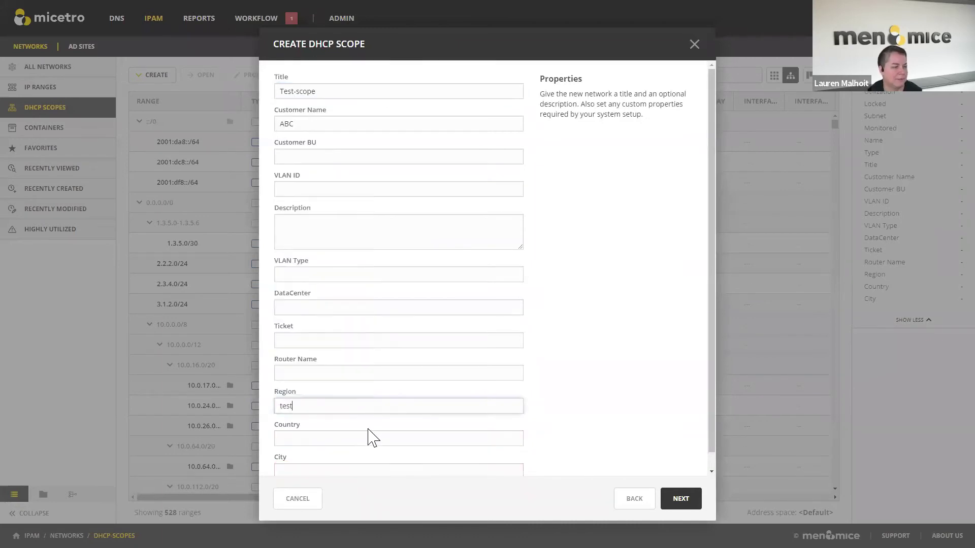
pyautogui.click(370, 438)
pyautogui.write('test')
pyautogui.click(370, 471)
pyautogui.write('test')
pyautogui.scroll(-1, 411, 432)
# - Finish and submit the scope, dismiss the illegal Region value error, and cancel the wizard
pyautogui.click(683, 499)
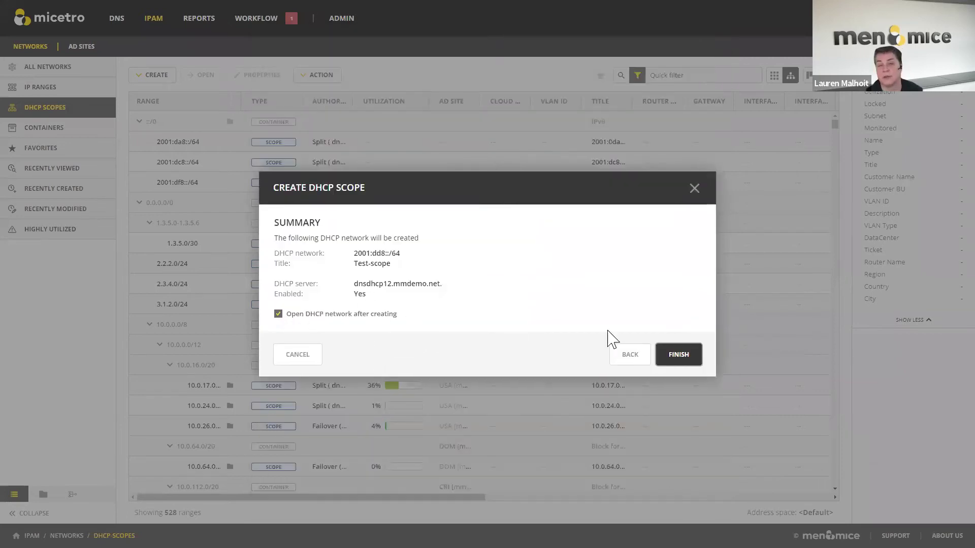
pyautogui.click(694, 361)
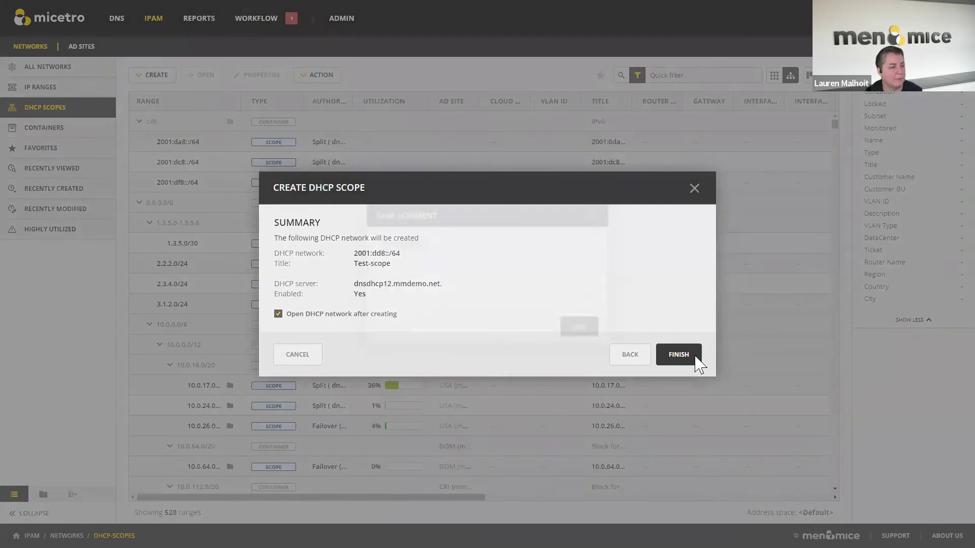
pyautogui.click(577, 331)
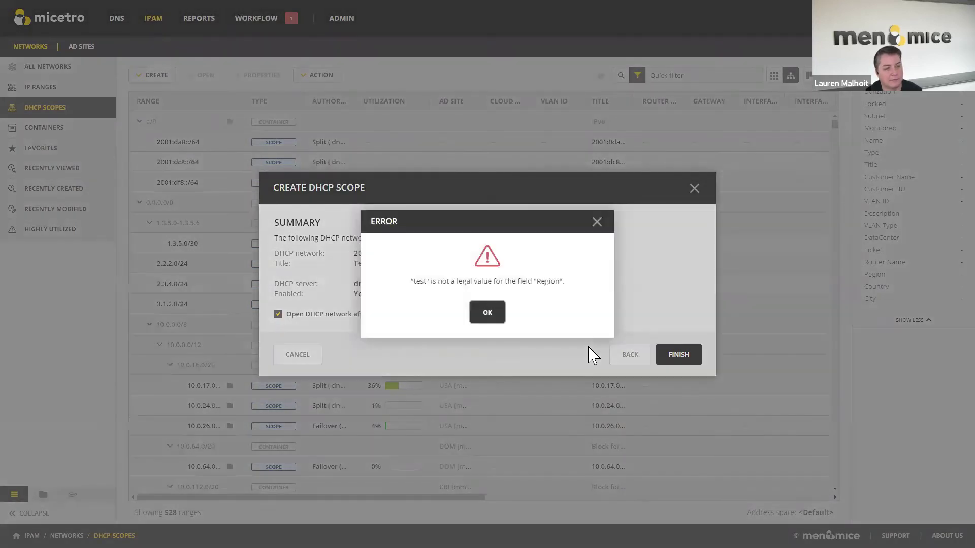
pyautogui.click(490, 320)
pyautogui.click(308, 362)
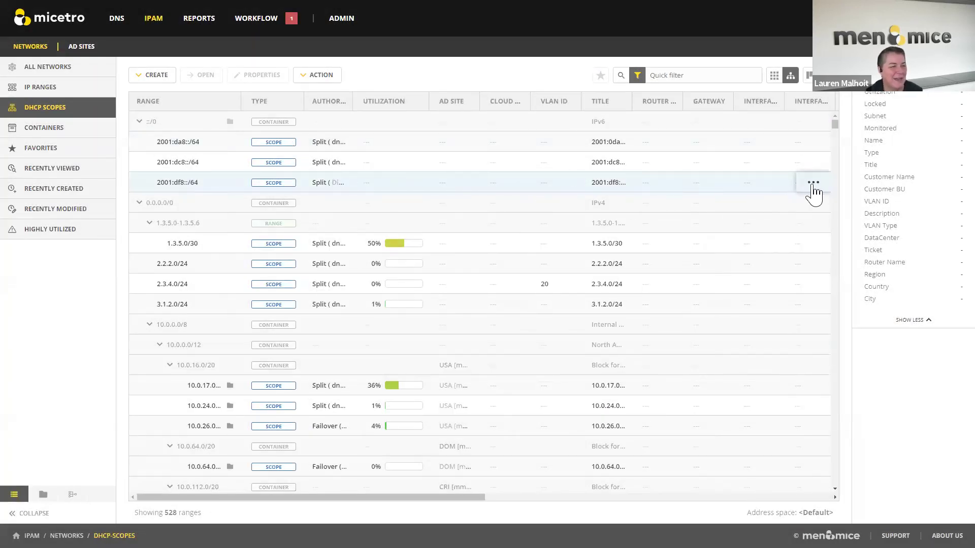
# - Enable the 2001:df8::/64 scope instances on dnsdhcp16 and dnsdhcp12 and save the assignments
pyautogui.click(812, 183)
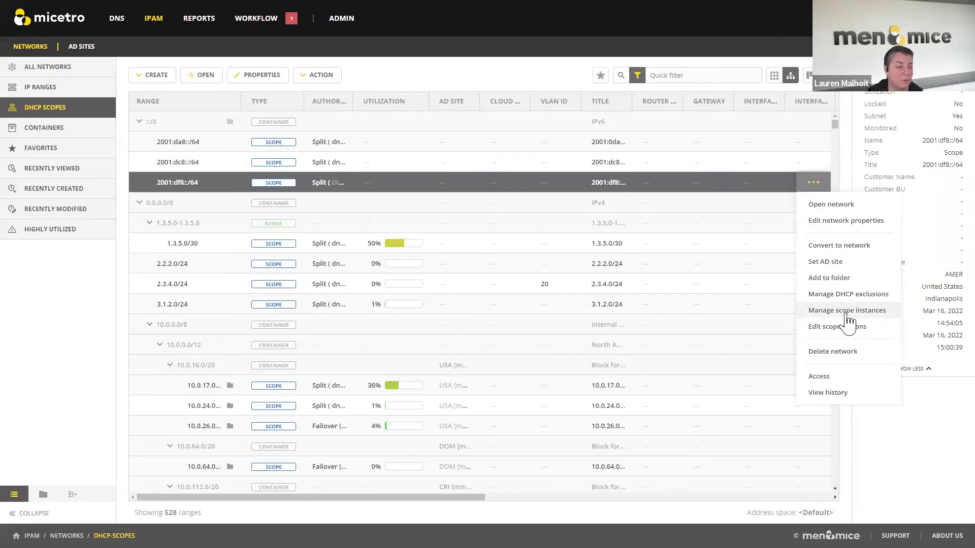
pyautogui.click(846, 312)
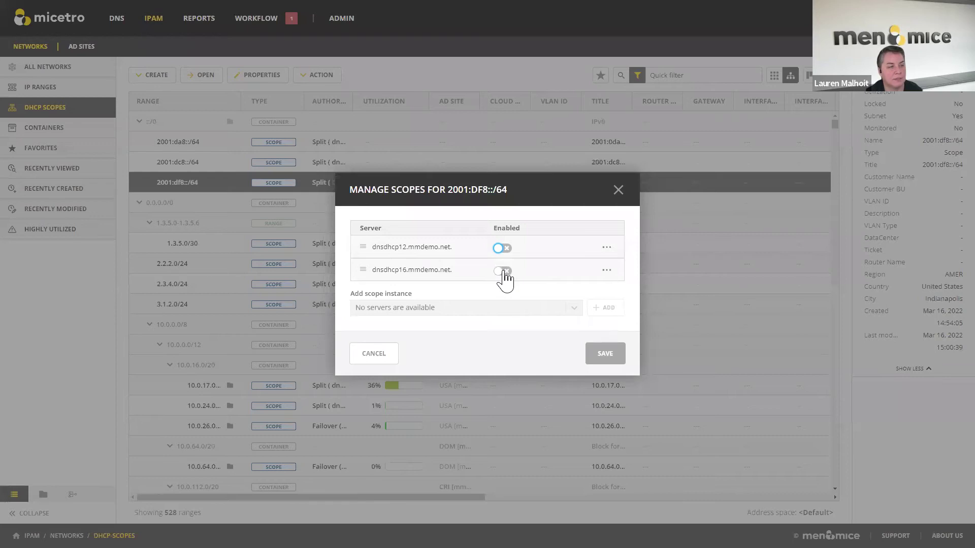
pyautogui.click(501, 271)
pyautogui.click(501, 249)
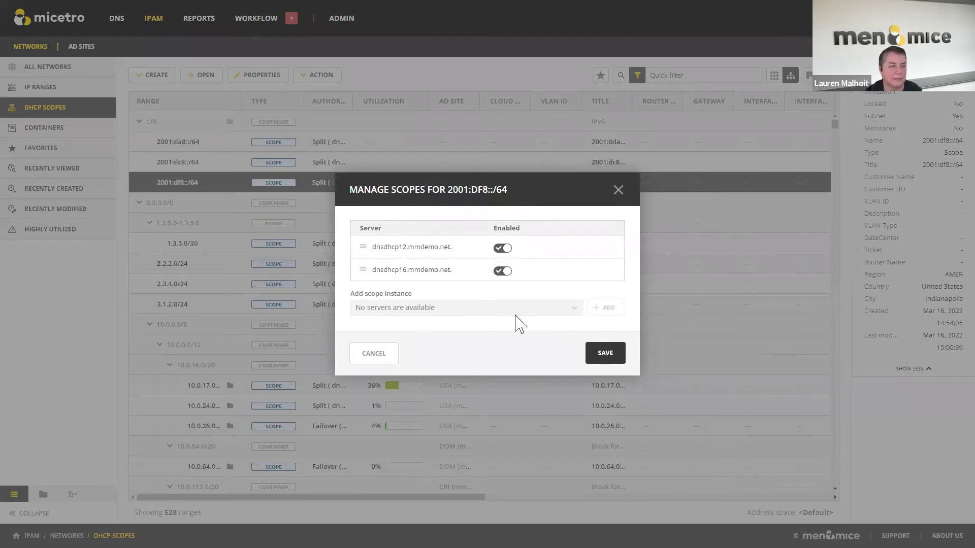
pyautogui.click(606, 357)
# - Confirm the scope-instance save without a comment and bring up the 2001:df8::/64 scope's actions
pyautogui.click(585, 331)
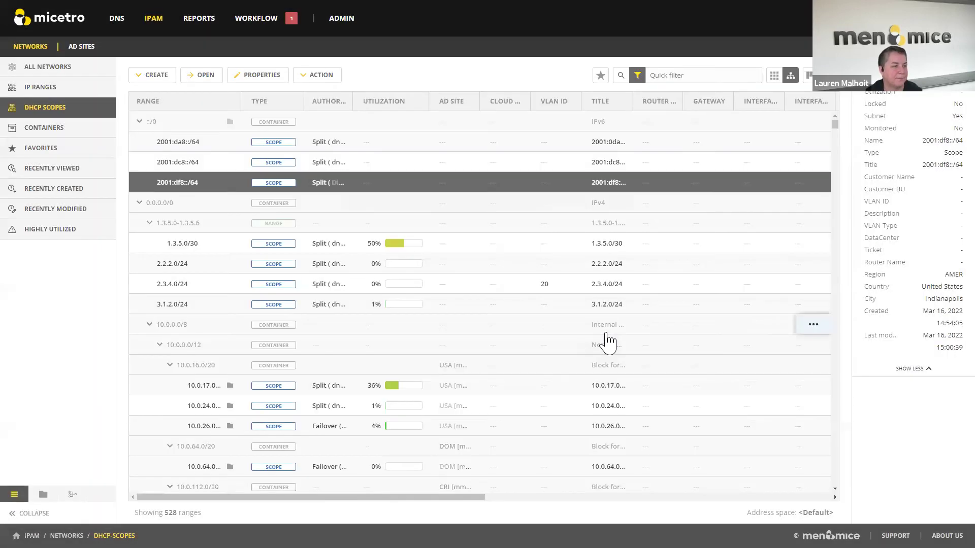
pyautogui.moveTo(818, 192)
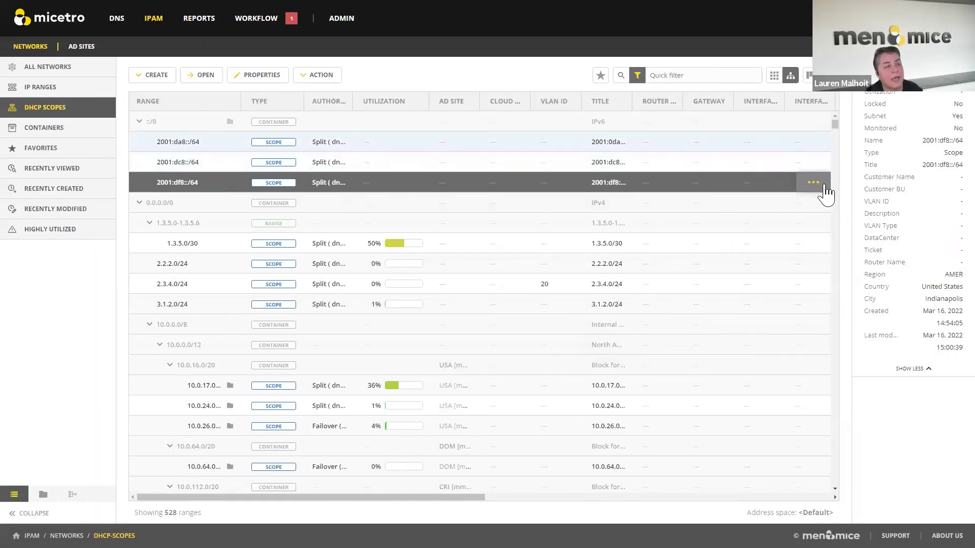
pyautogui.click(814, 184)
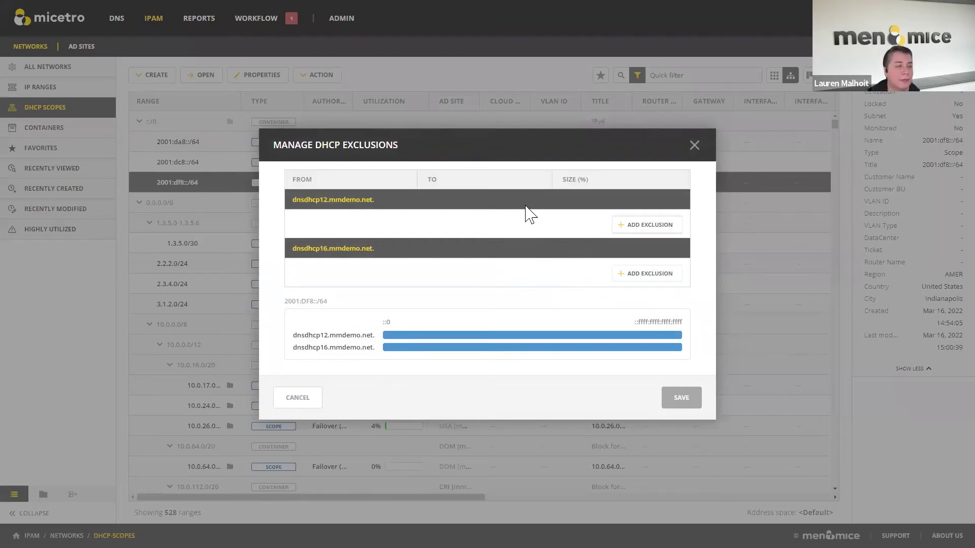
# - Add percentage exclusions splitting the scope: 20% on dnsdhcp12 and 80% on dnsdhcp16
pyautogui.click(644, 225)
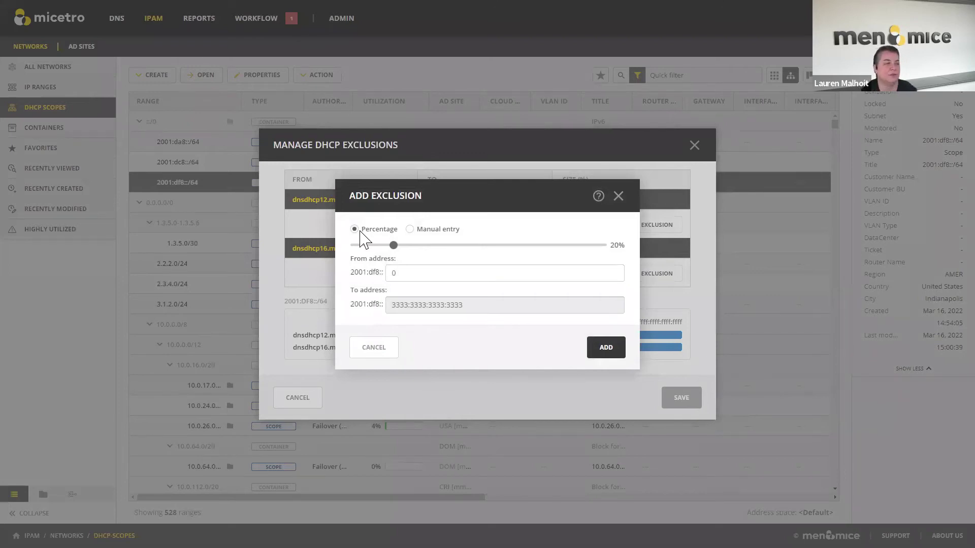
pyautogui.click(409, 229)
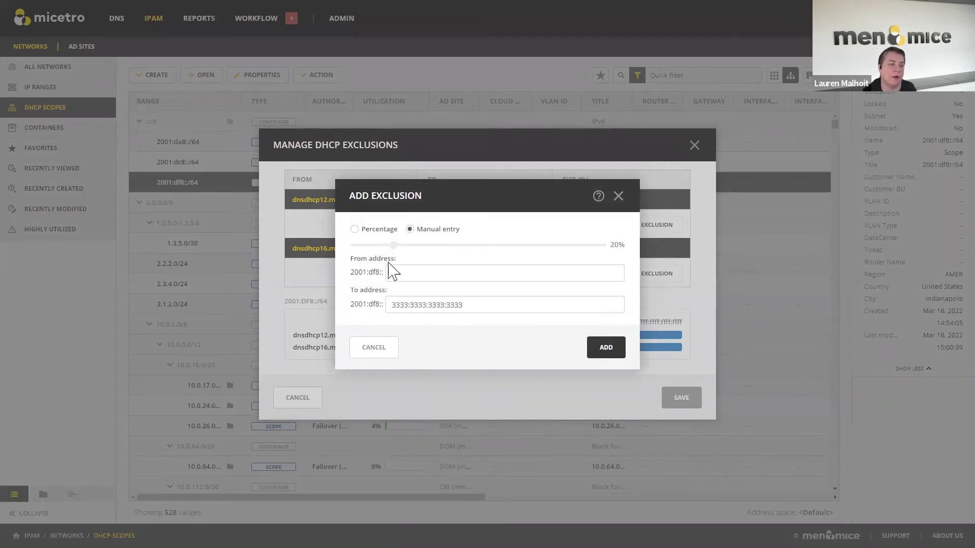
pyautogui.click(354, 230)
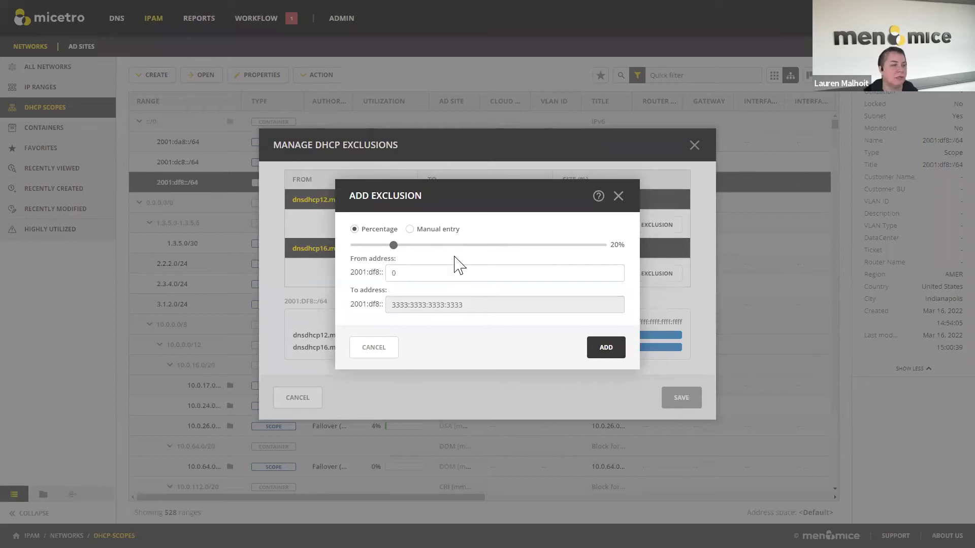
pyautogui.click(401, 273)
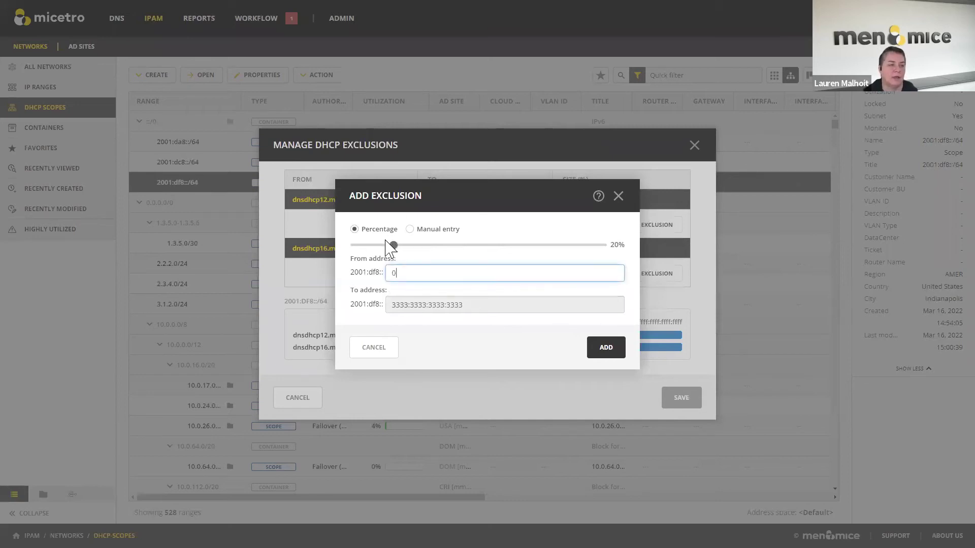
pyautogui.moveTo(395, 306); pyautogui.dragTo(479, 310)
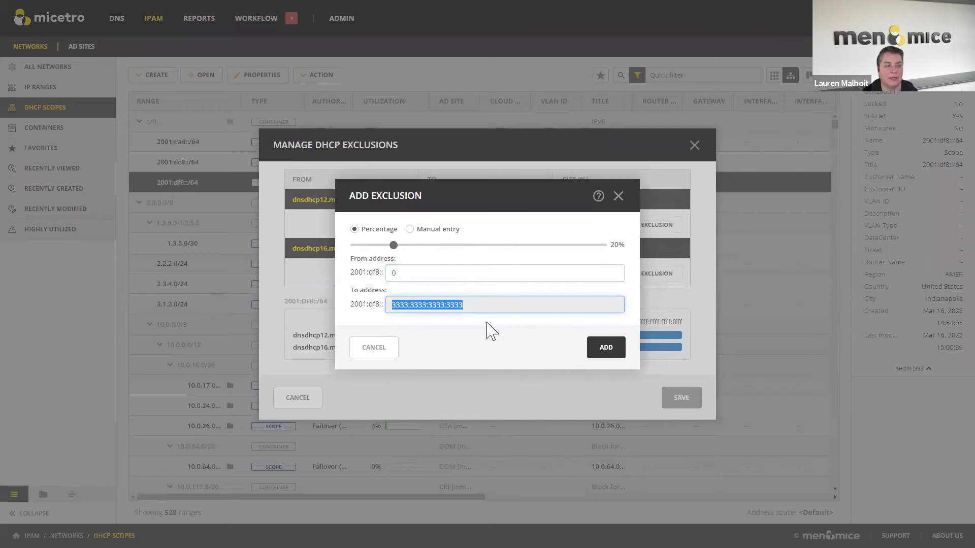
pyautogui.click(490, 330)
pyautogui.click(612, 355)
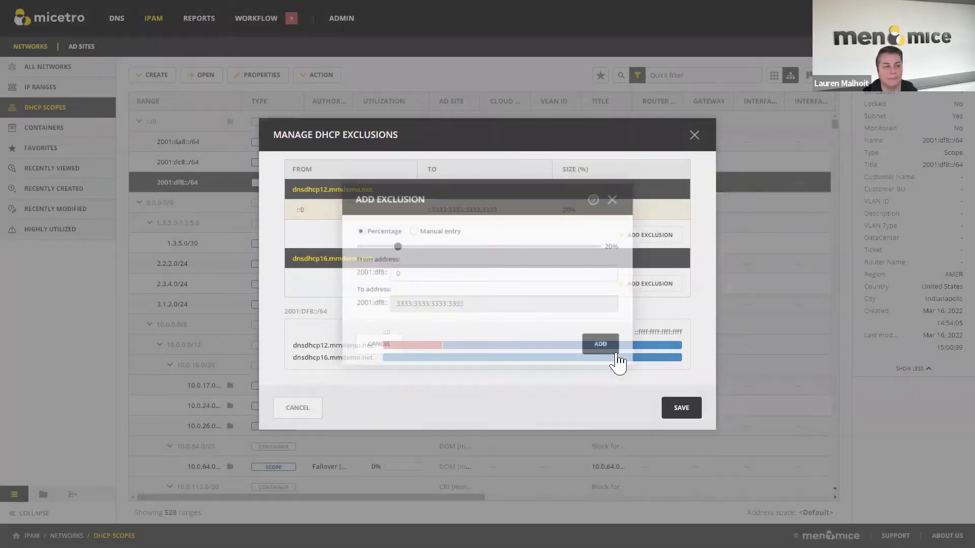
pyautogui.click(650, 283)
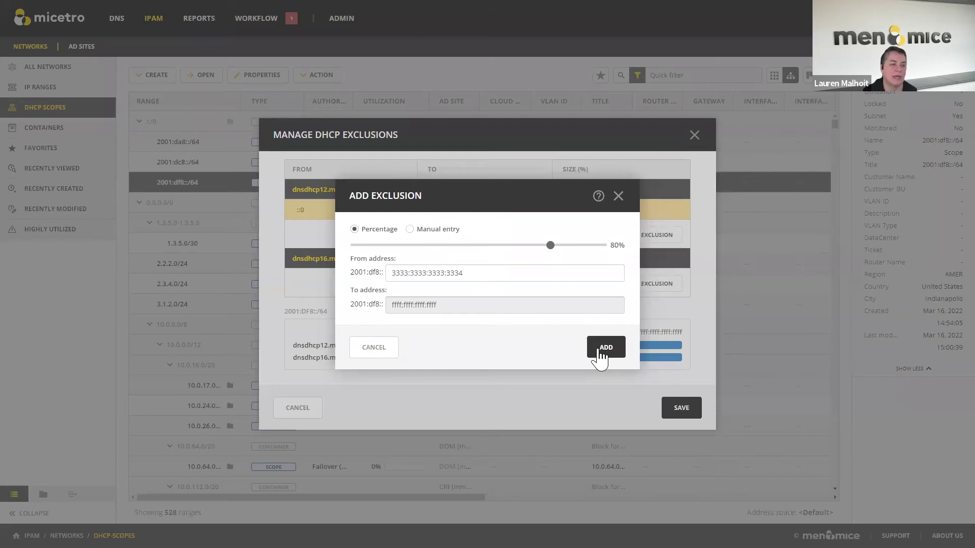
pyautogui.click(591, 350)
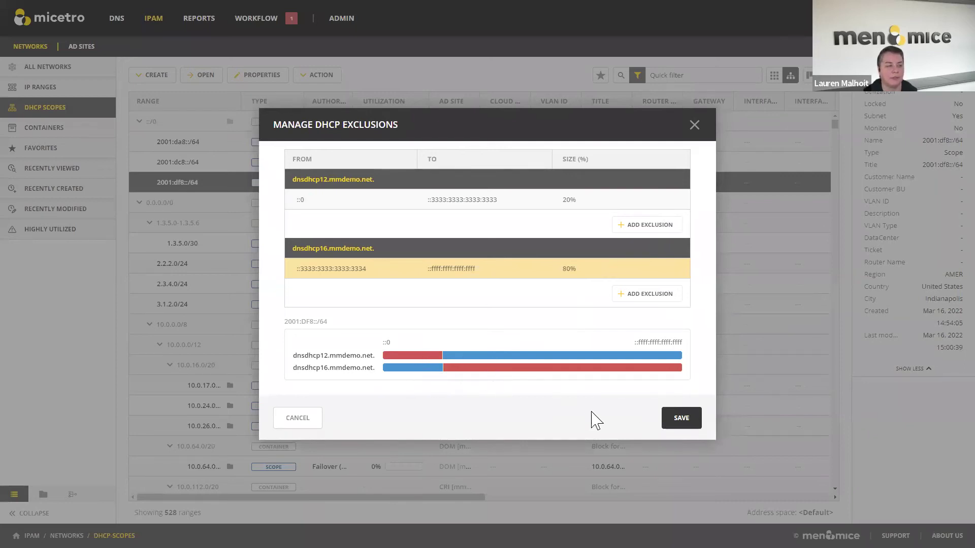
# - Save the 2001:df8::/64 exclusions, confirming without a comment
pyautogui.click(687, 430)
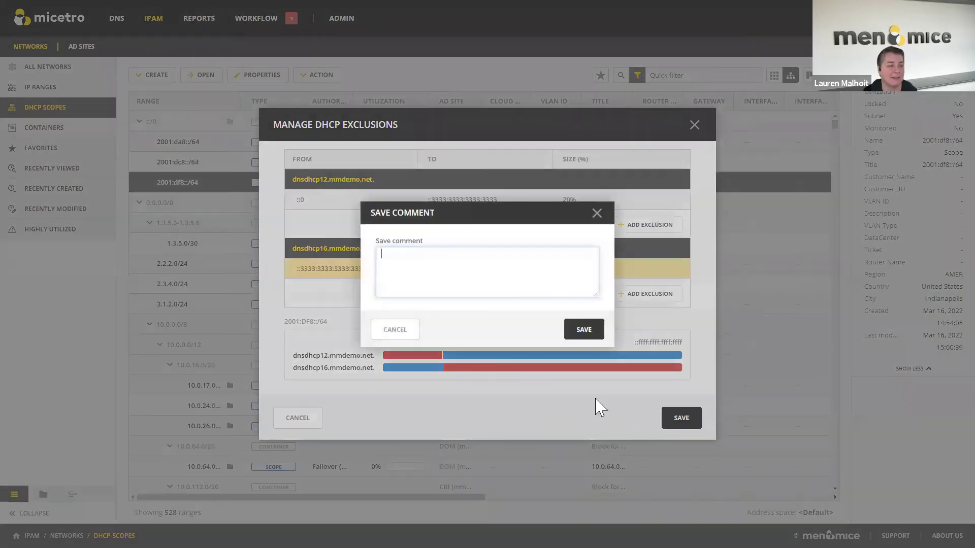
pyautogui.click(584, 331)
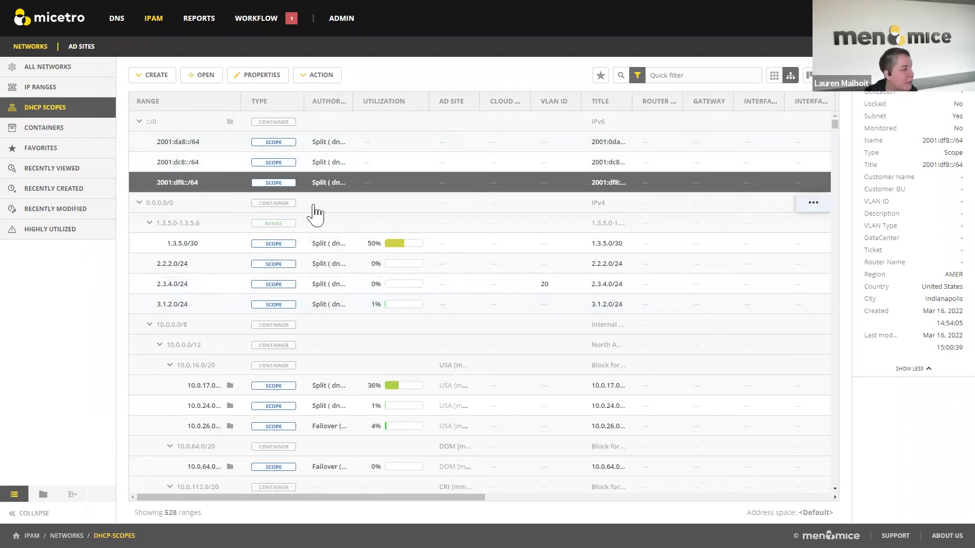
# - Apply the vlan:6 quick filter and show the 14 matching networks under All Networks
pyautogui.click(699, 75)
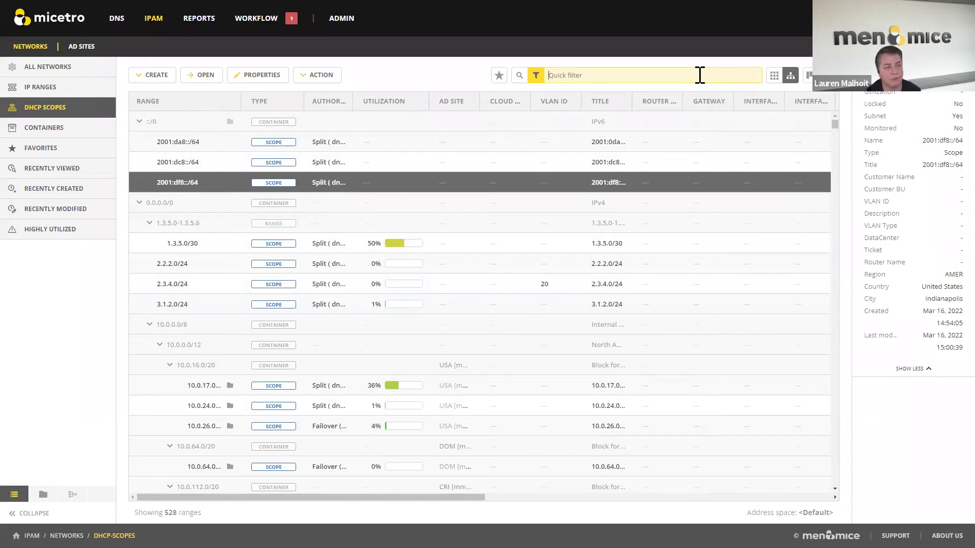
pyautogui.write('vlan:6')
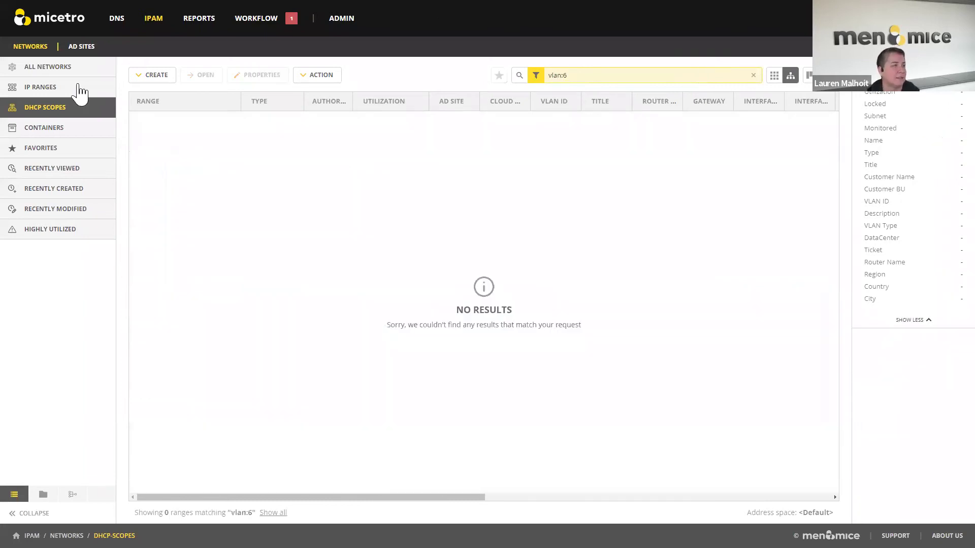
pyautogui.click(48, 66)
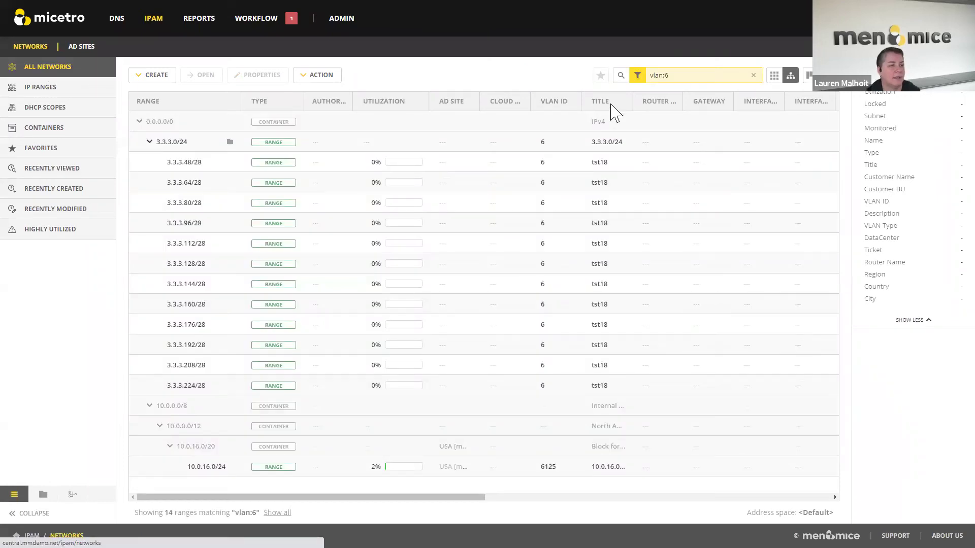
pyautogui.click(673, 79)
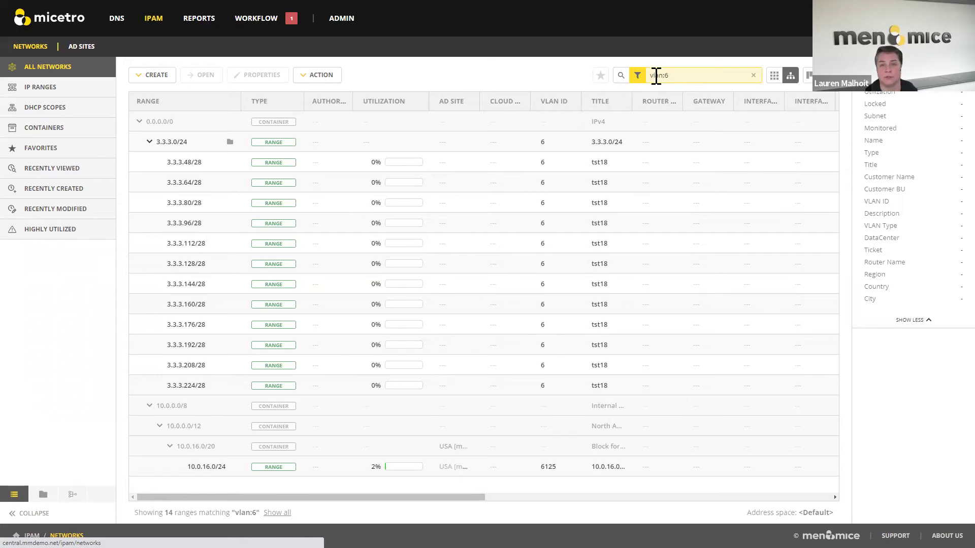
# - Show the Folders tree of saved smart folders beside the vlan:6-filtered network list
pyautogui.click(43, 495)
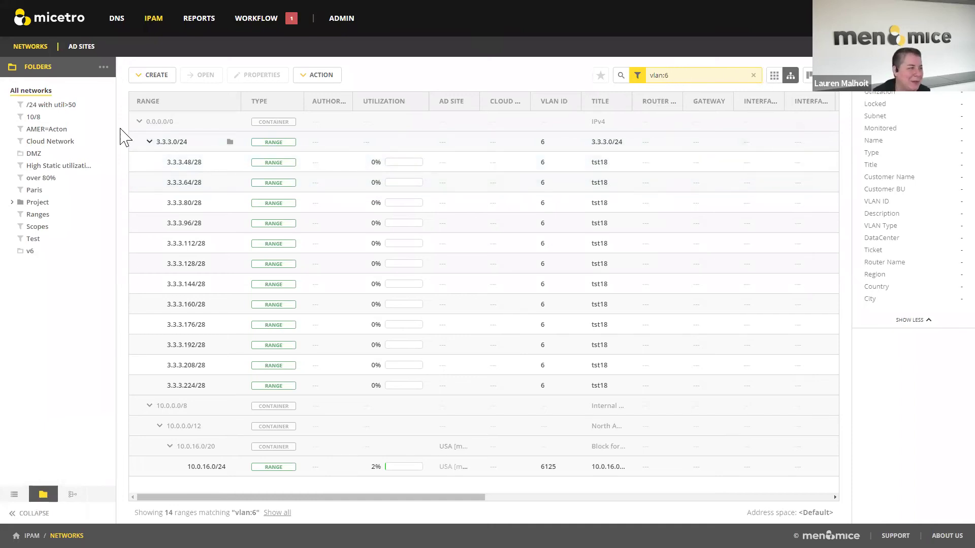
pyautogui.click(103, 67)
pyautogui.click(133, 106)
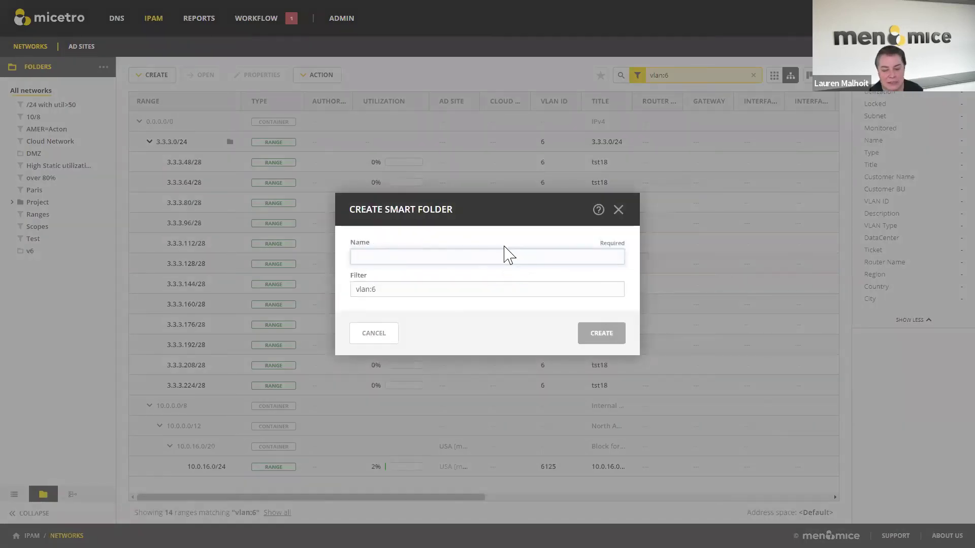
pyautogui.write('vlan6')
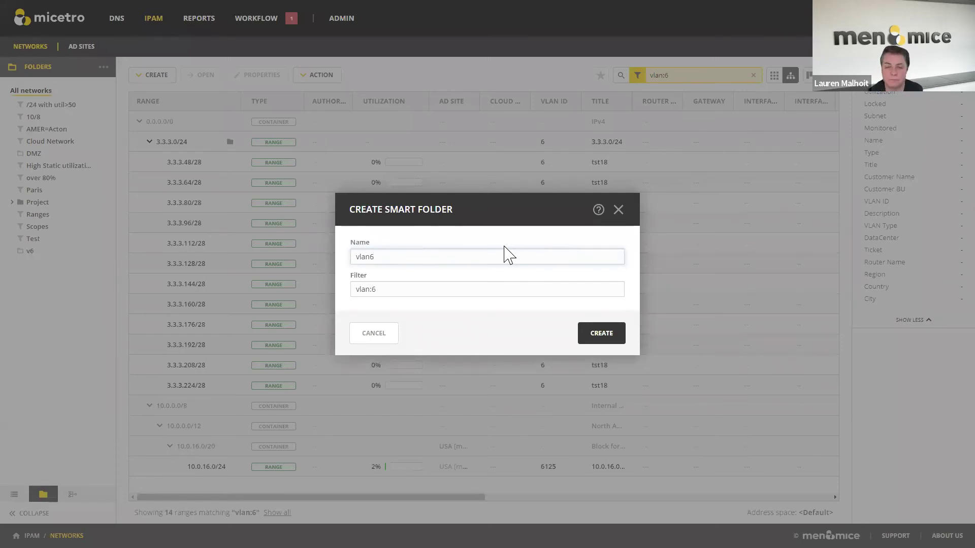
pyautogui.click(390, 338)
pyautogui.click(556, 305)
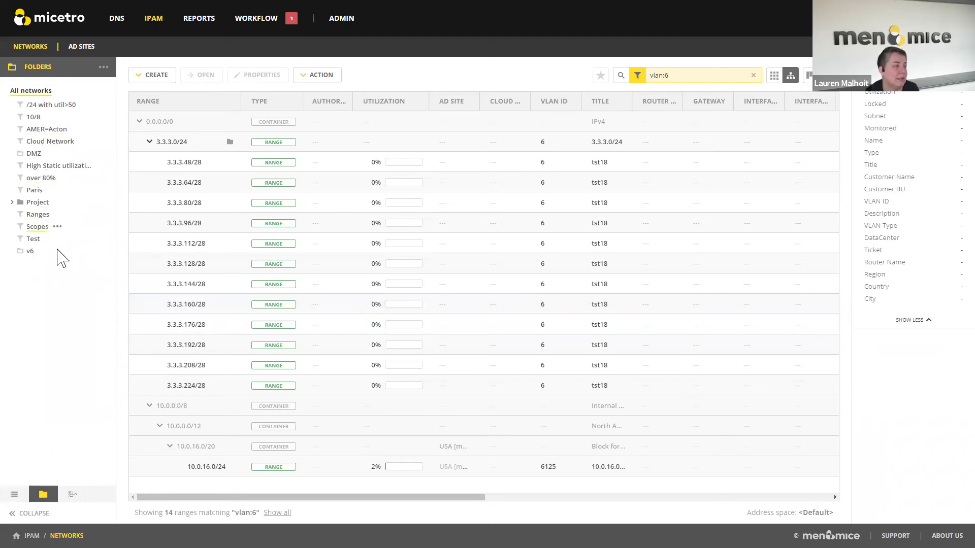
# - Open the over 80% smart folder and view its settings without changing them
pyautogui.click(43, 178)
pyautogui.click(64, 178)
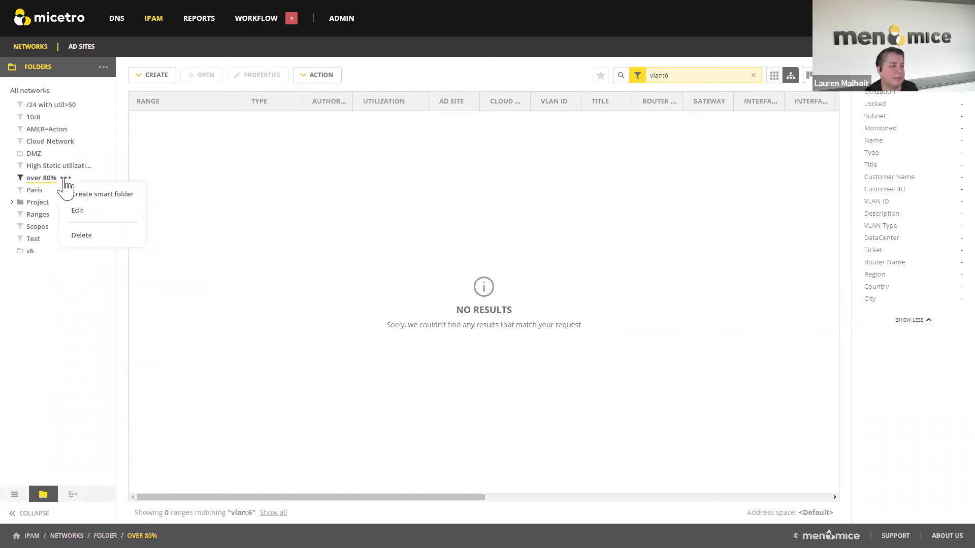
pyautogui.click(83, 215)
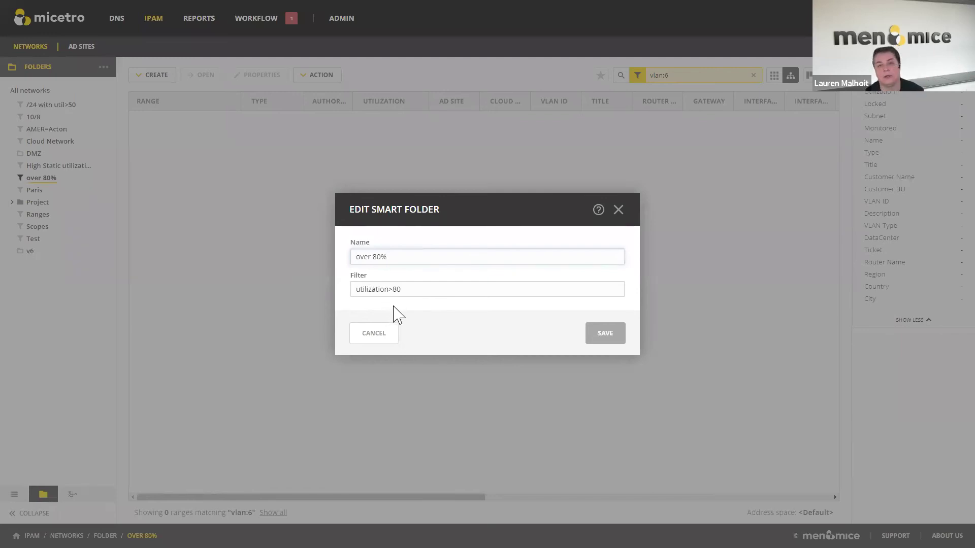
pyautogui.click(376, 335)
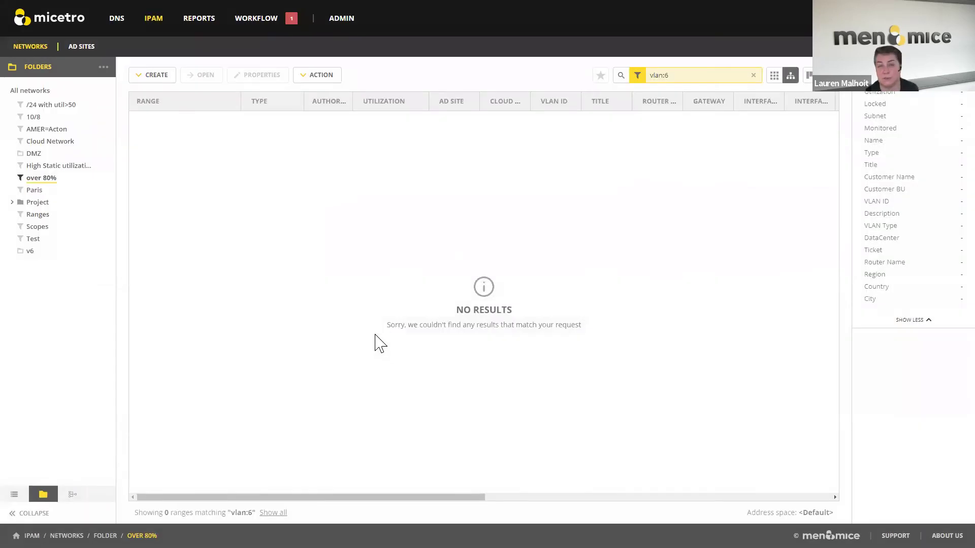
# - Clear the vlan:6 filter and list all 4328 networks, IPv6 included
pyautogui.click(754, 75)
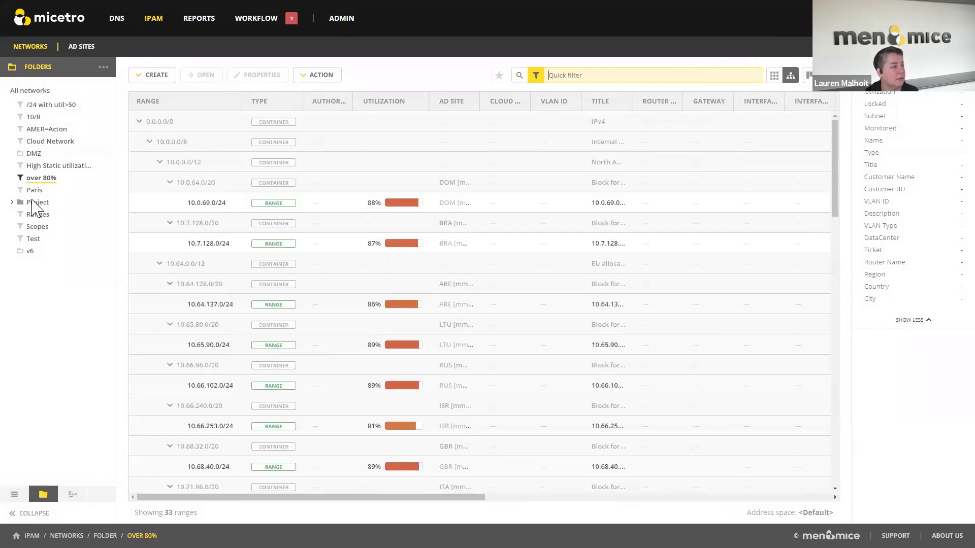
pyautogui.click(15, 495)
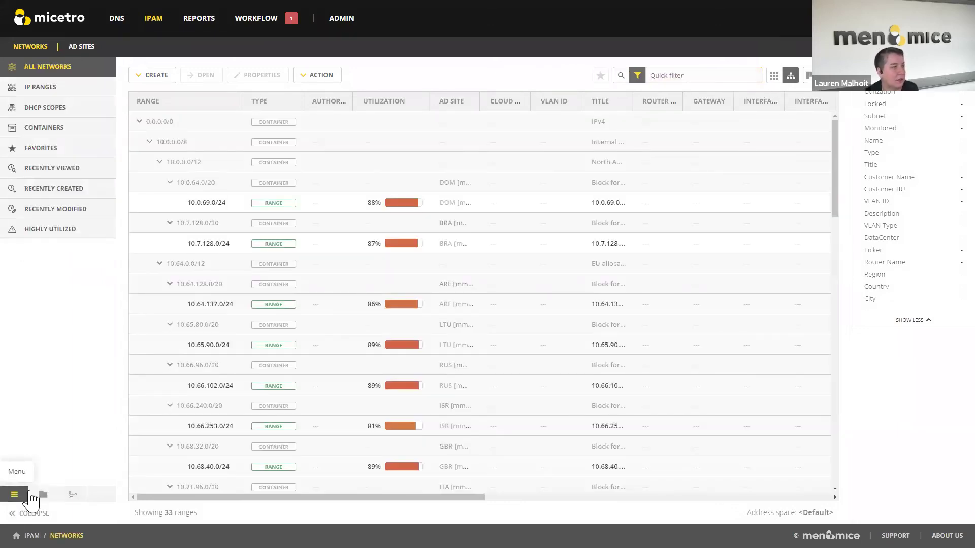
pyautogui.click(474, 263)
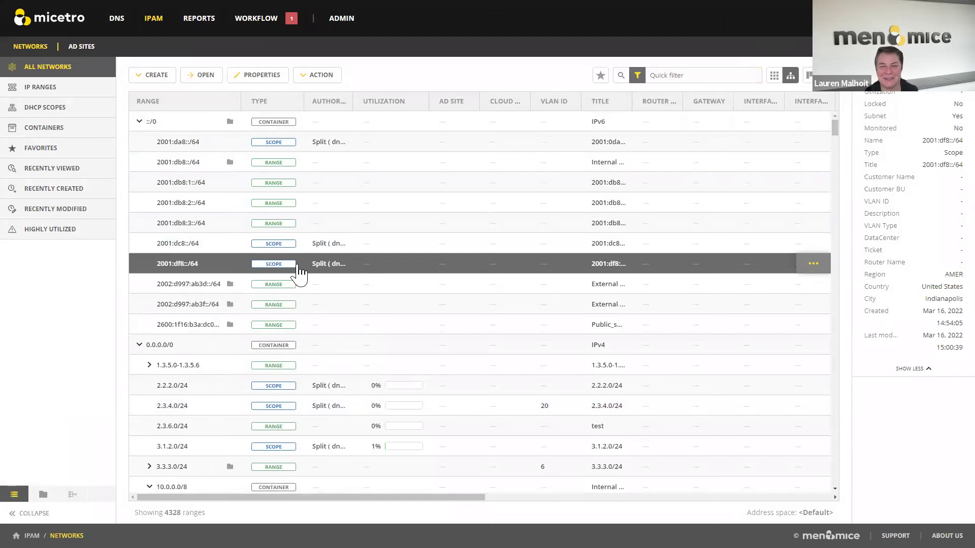
# - Go to DNS and show the 19 AD Integrated zones, such as mmdemo.net
pyautogui.click(117, 20)
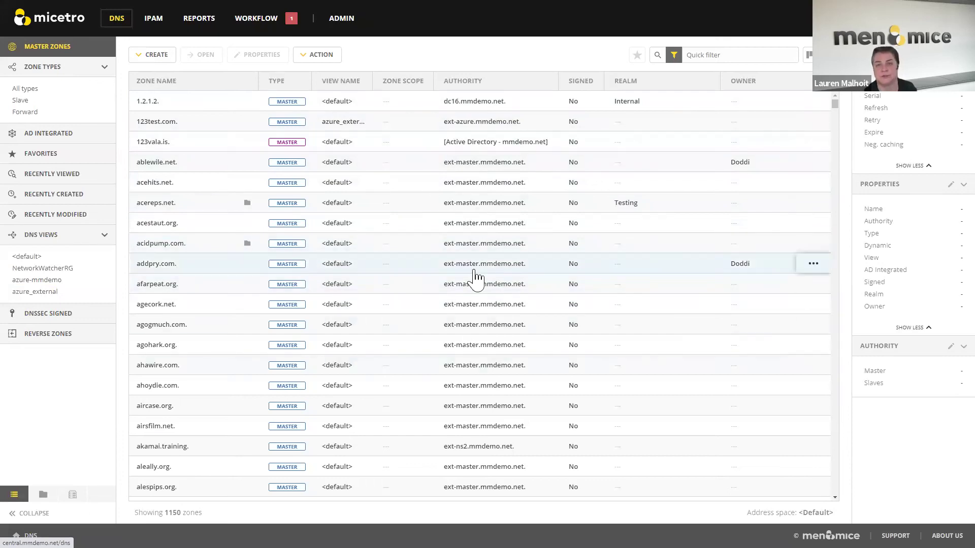
pyautogui.click(63, 134)
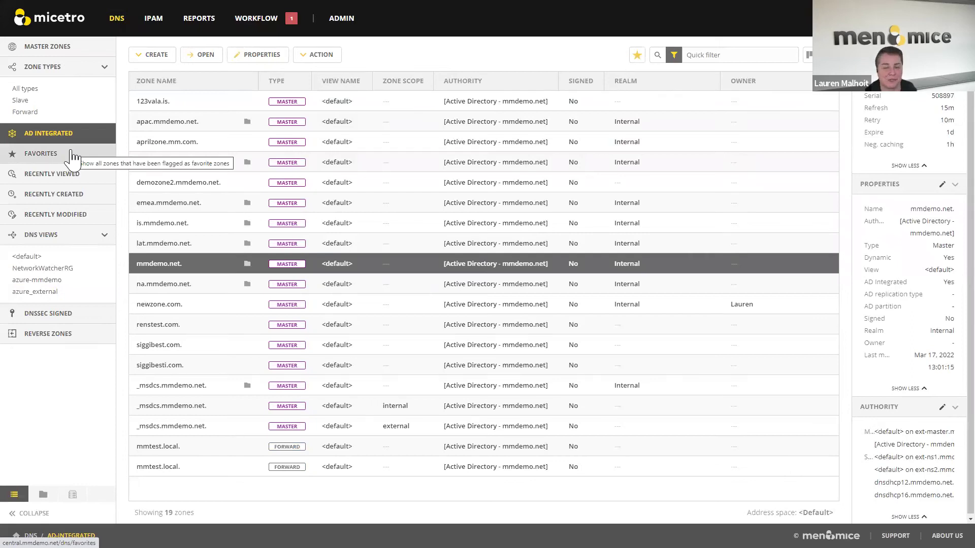
# - Open the mmdemo.net zone's records and start a new DNS record
pyautogui.doubleClick(164, 265)
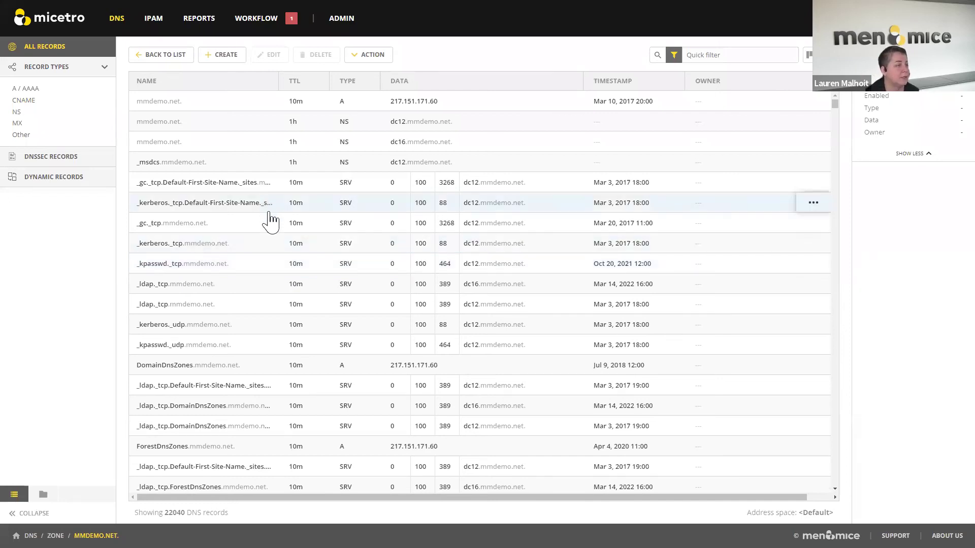
pyautogui.click(213, 58)
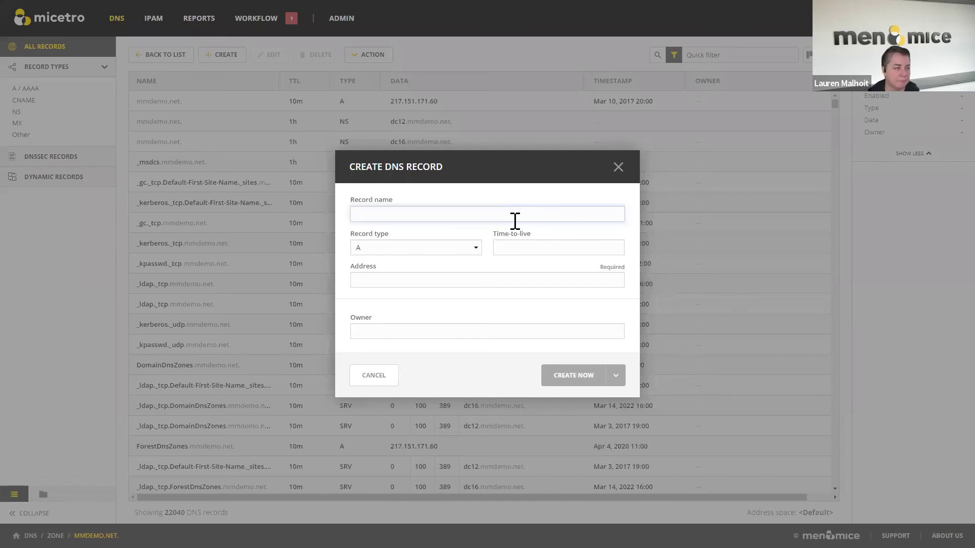
# - Fill in TXT record 'test' with TTL 3600, text 'This is legit', and the owner's name
pyautogui.write('test')
pyautogui.press('Tab')
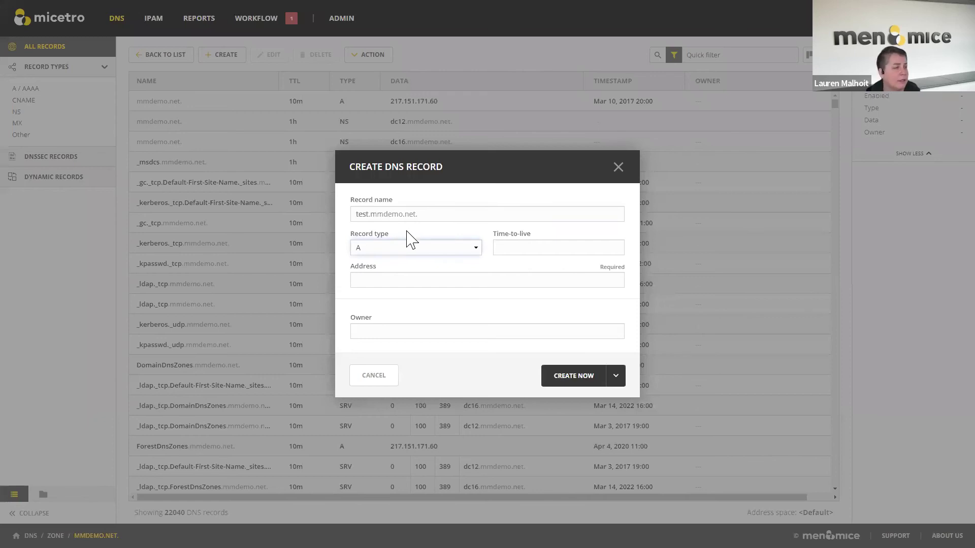
pyautogui.click(476, 249)
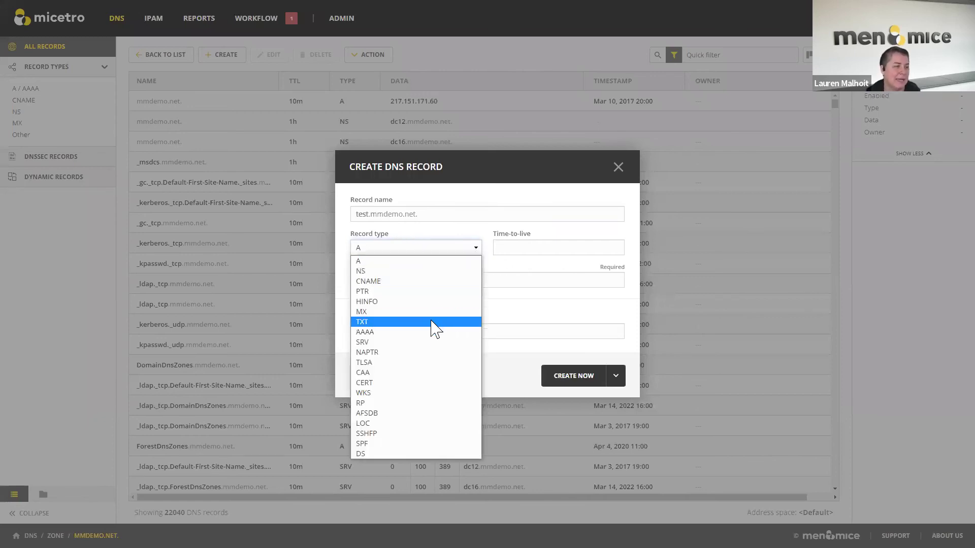
pyautogui.click(436, 325)
pyautogui.click(560, 236)
pyautogui.write('3600')
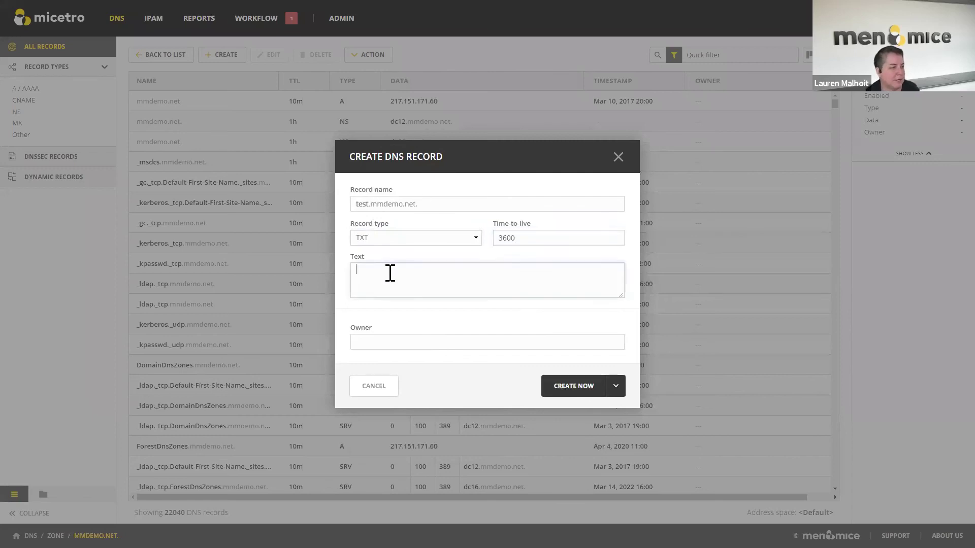
pyautogui.write('This')
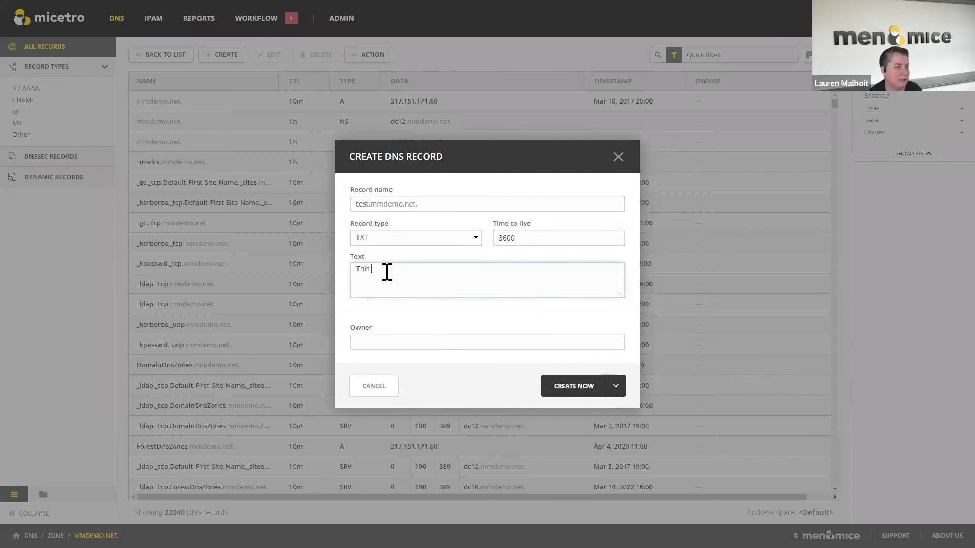
pyautogui.write(' is legit')
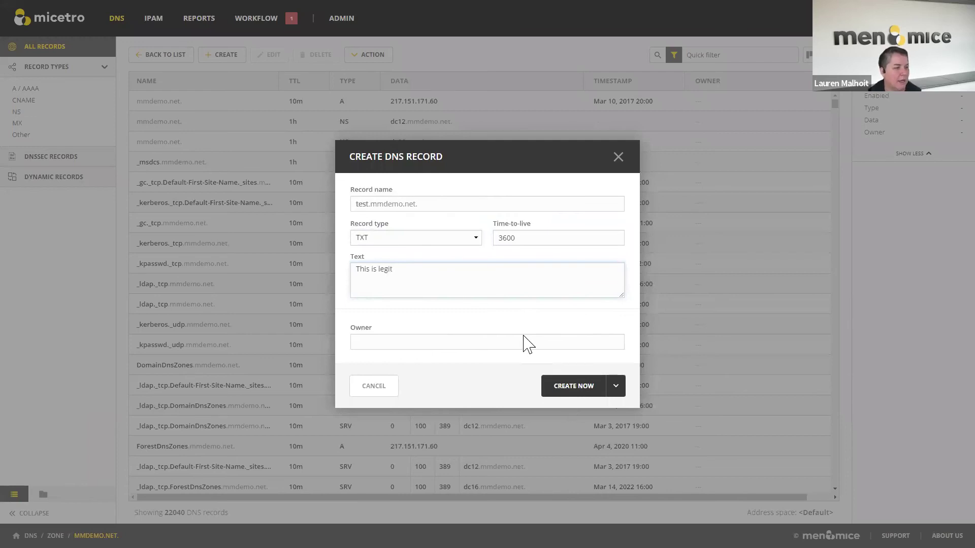
pyautogui.click(500, 345)
pyautogui.write('Lauren')
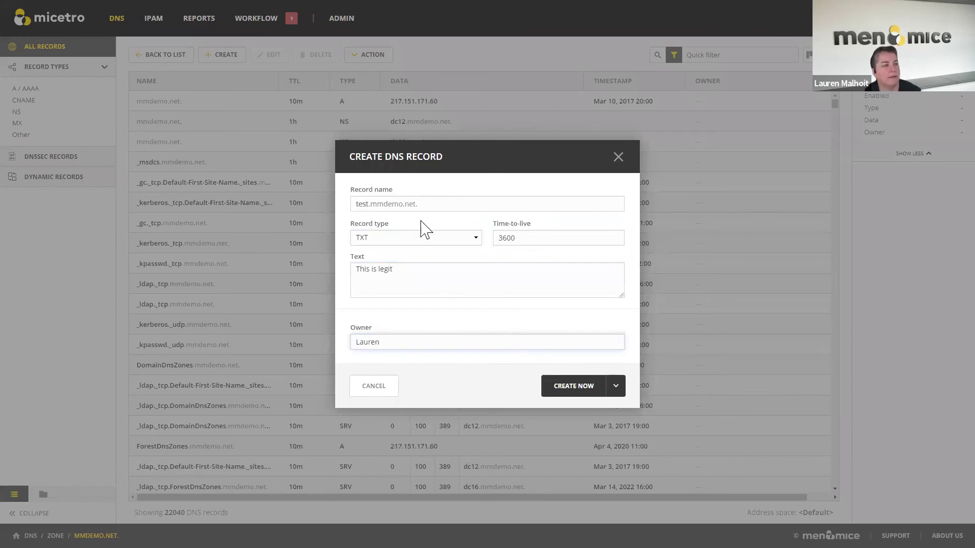
pyautogui.click(616, 396)
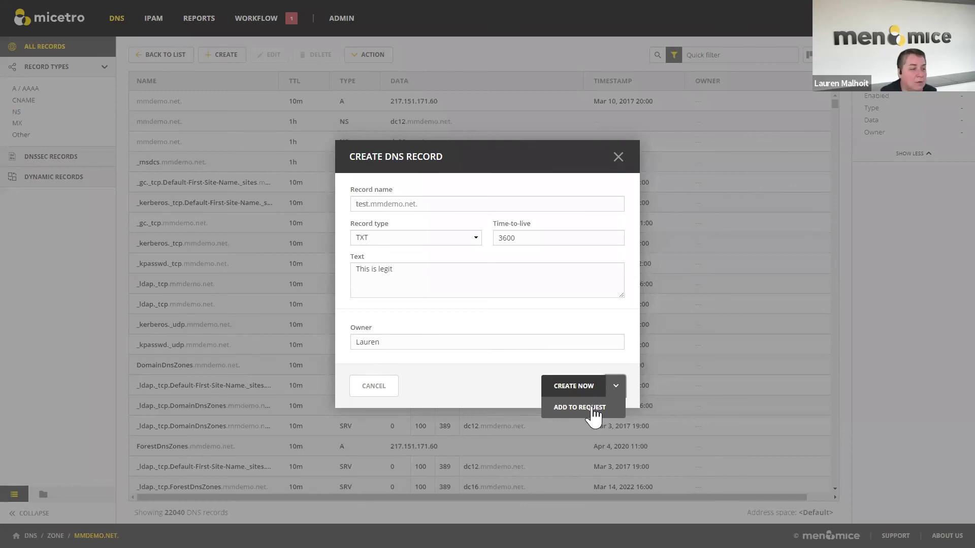
# - Add the TXT record to a change request and submit it as request #115
pyautogui.click(579, 408)
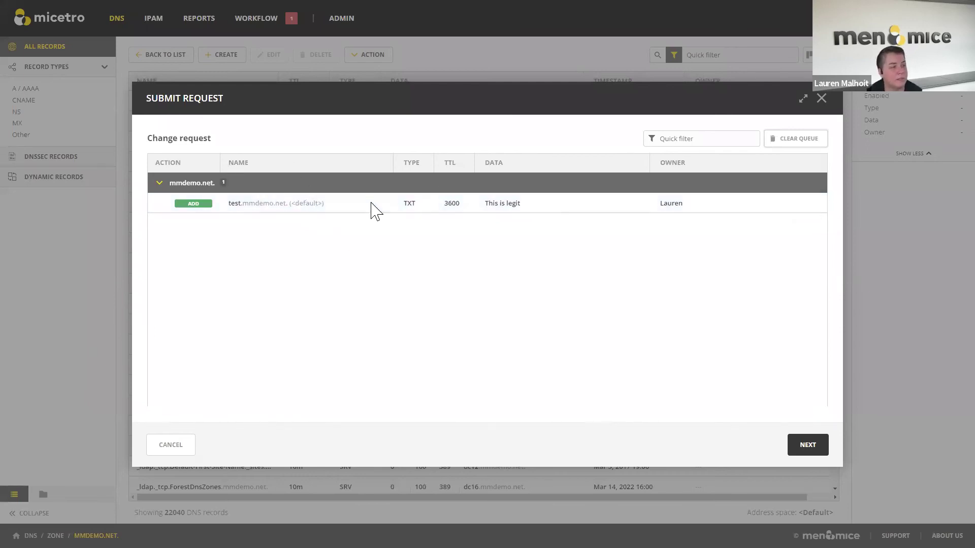
pyautogui.click(808, 445)
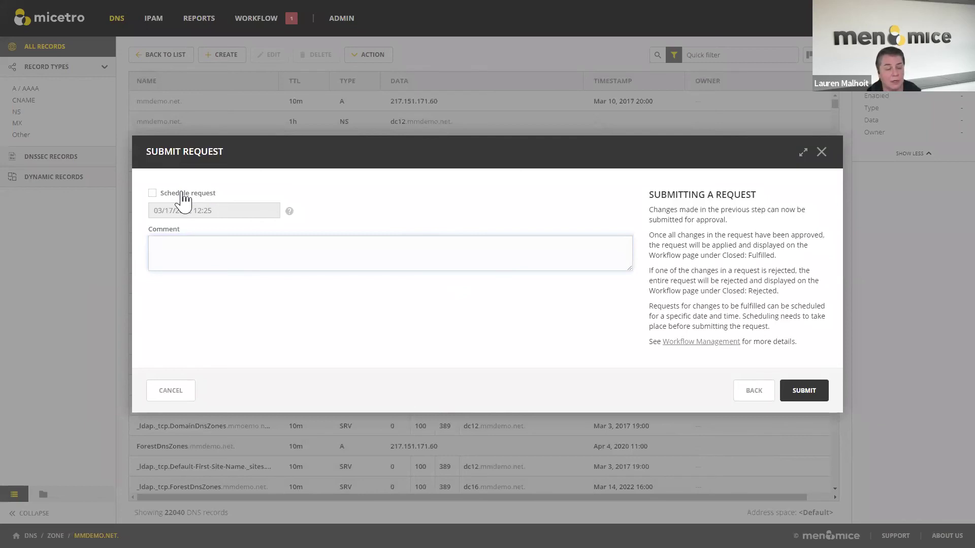
pyautogui.click(805, 392)
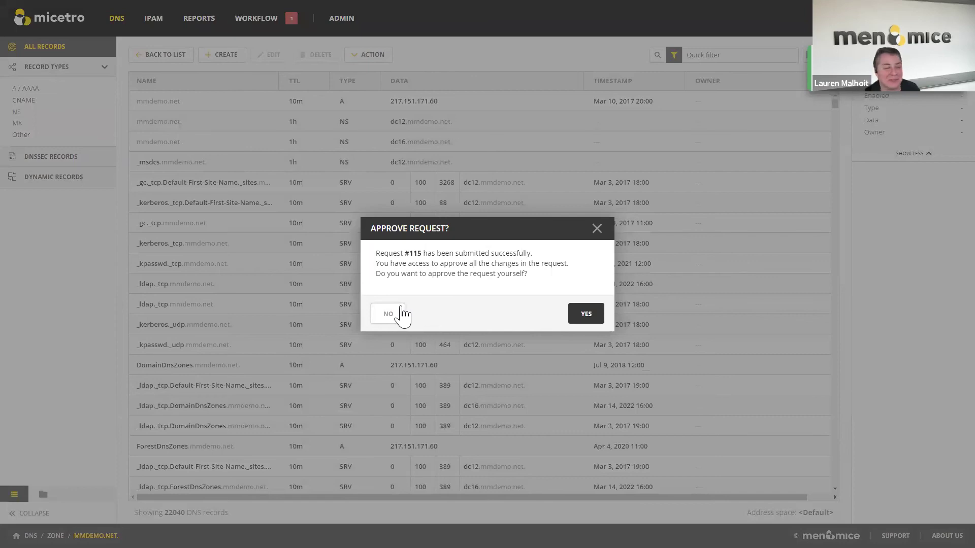
# - Decline the approval prompt, open request 115, and tick its mmdemo.net. TXT change without approving it
pyautogui.click(382, 311)
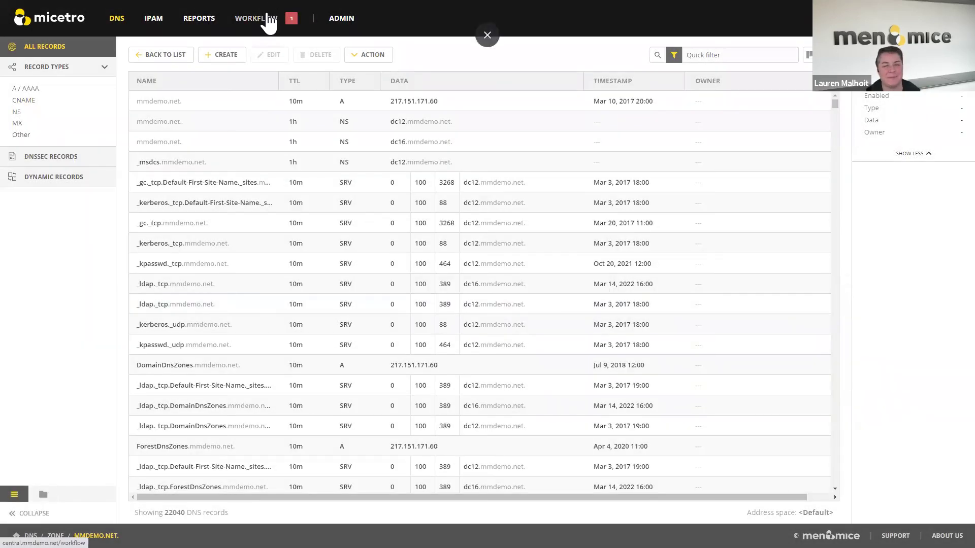
pyautogui.click(269, 19)
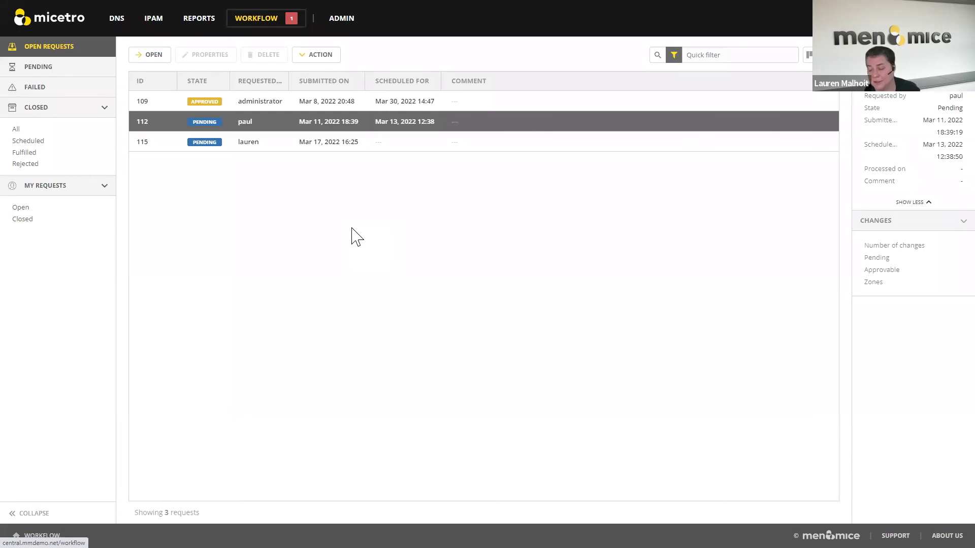
pyautogui.doubleClick(260, 152)
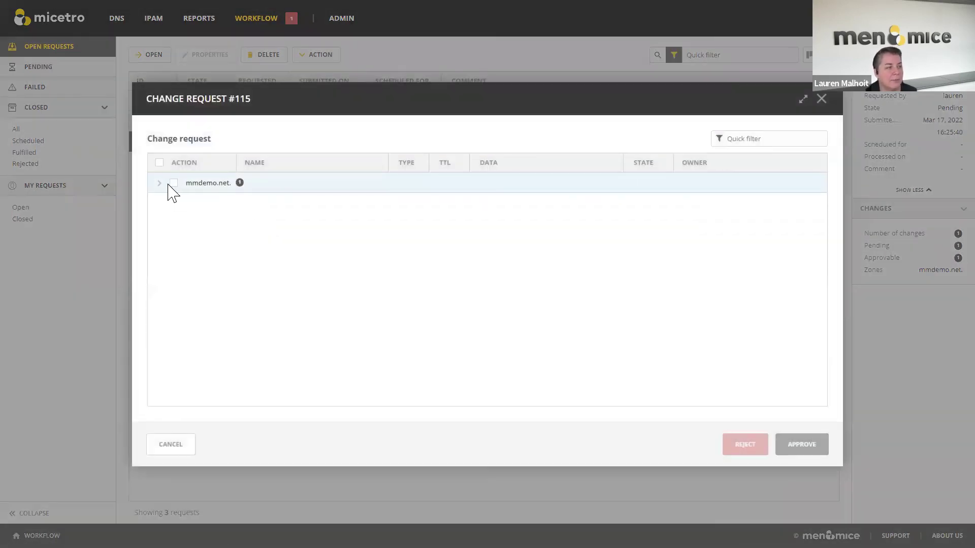
pyautogui.click(159, 183)
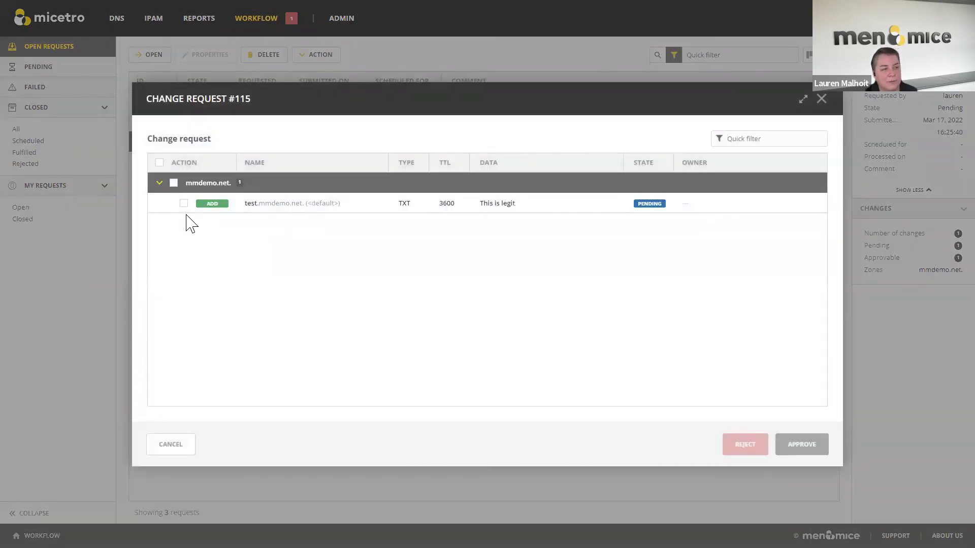
pyautogui.click(183, 205)
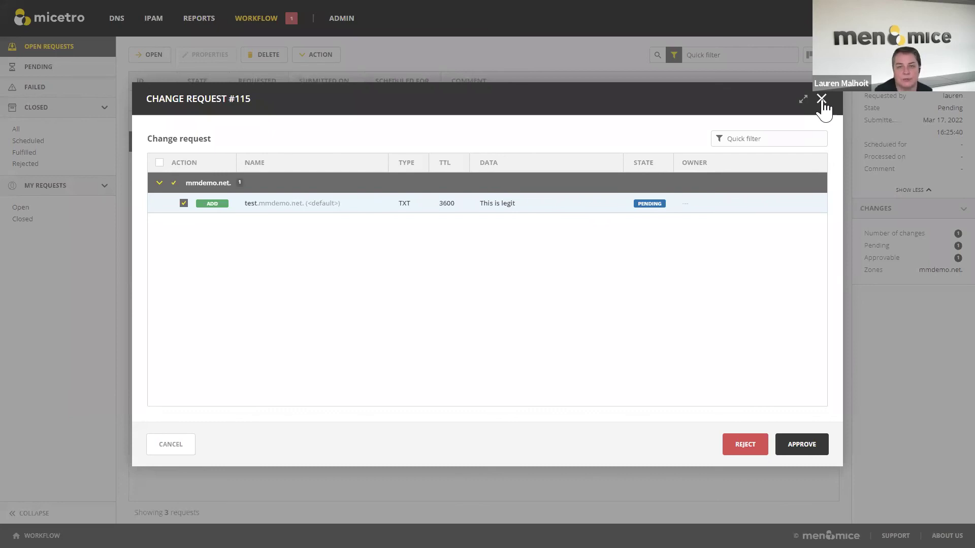
pyautogui.click(822, 99)
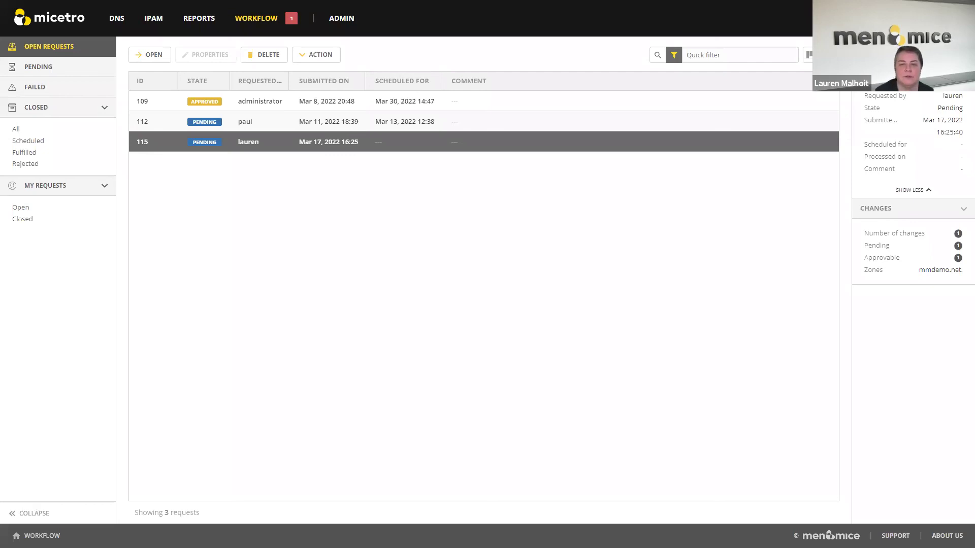
# - Review the history of the 2001:da8::/64 range in IPAM Networks, then close it
pyautogui.click(166, 22)
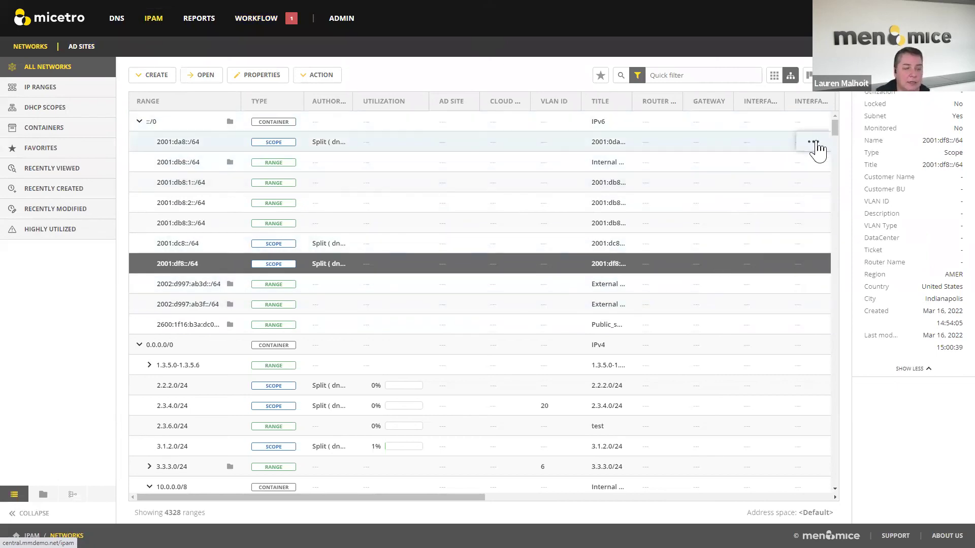
pyautogui.click(816, 145)
pyautogui.click(814, 143)
pyautogui.click(848, 352)
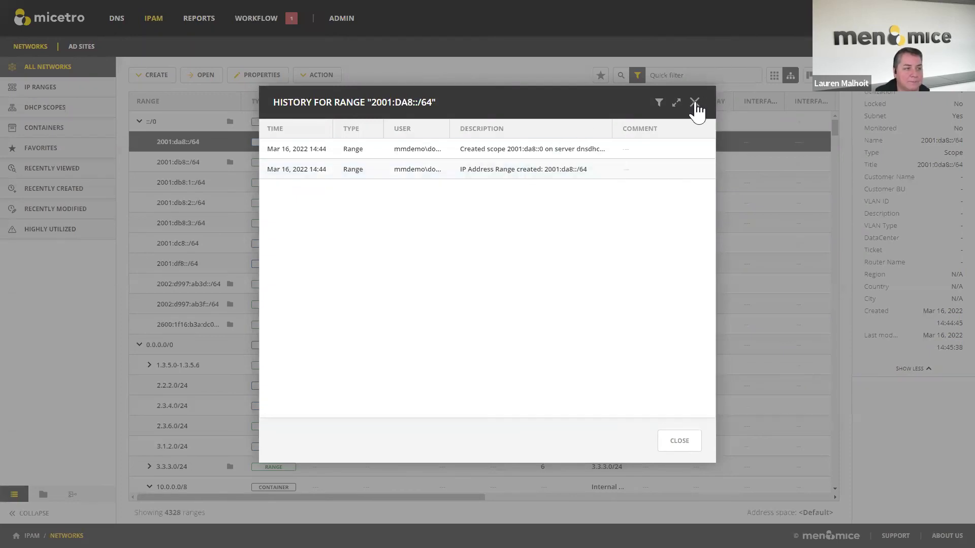
pyautogui.click(695, 102)
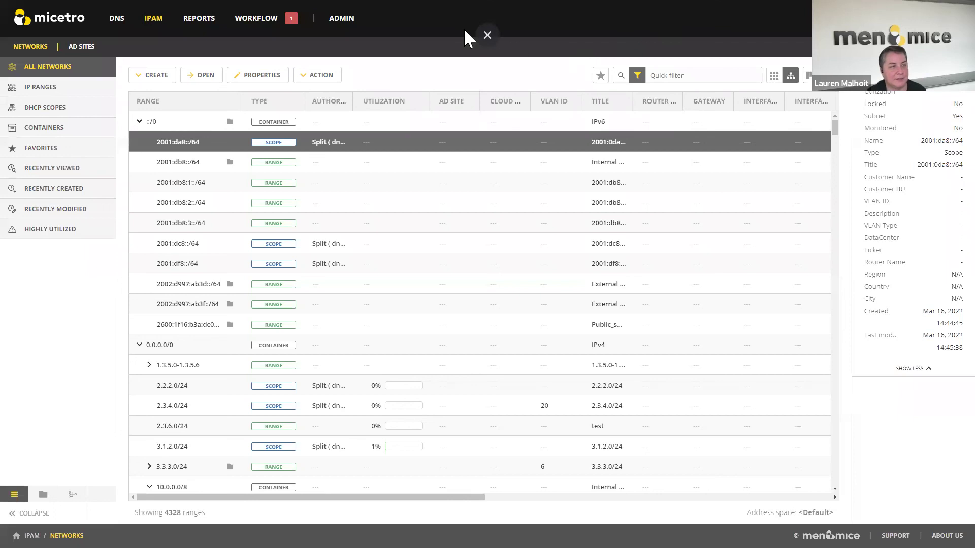
pyautogui.click(487, 34)
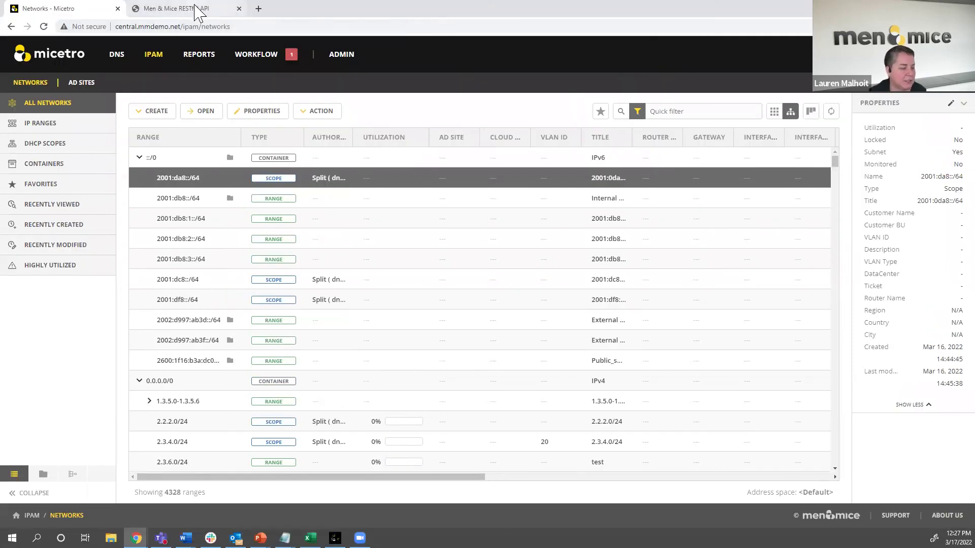
pyautogui.click(198, 9)
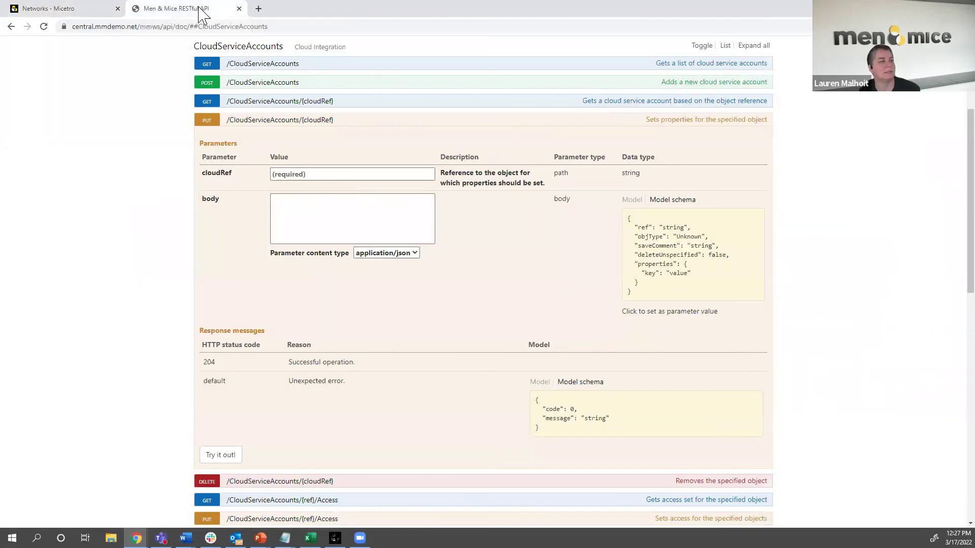
pyautogui.scroll(3, 254, 107)
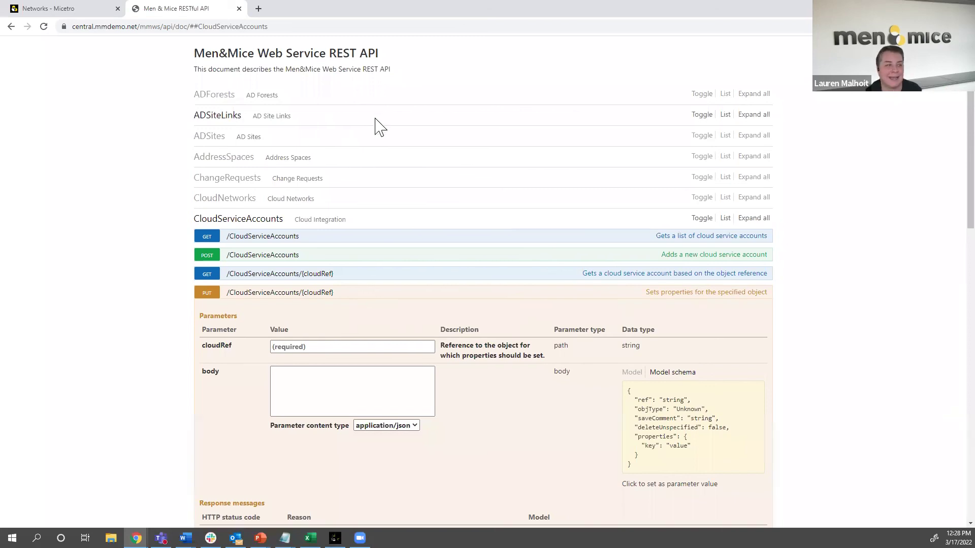
pyautogui.scroll(-7, 377, 127)
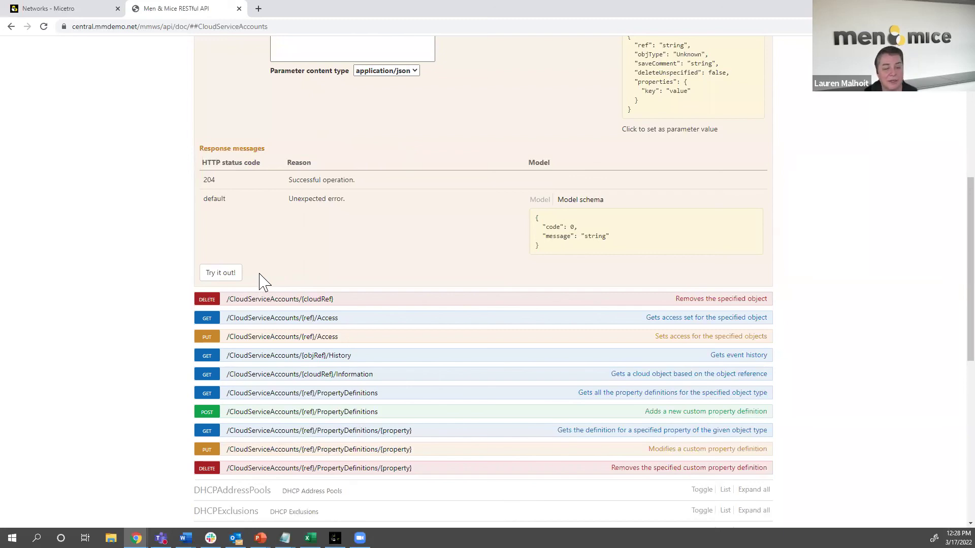
pyautogui.click(71, 7)
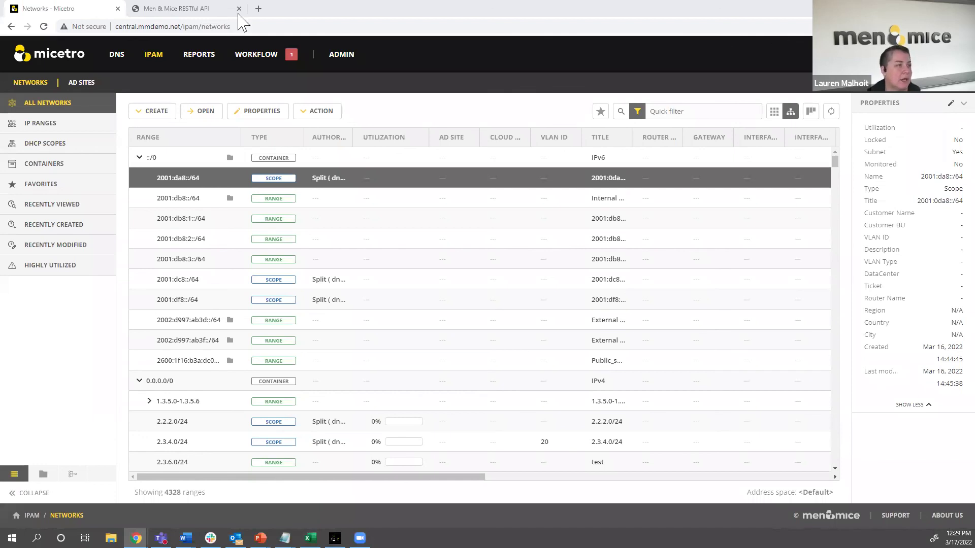
# - Load the menandmice/micetro_docs GitHub repository in a new tab and scroll down to its README
pyautogui.click(258, 9)
pyautogui.write('gith')
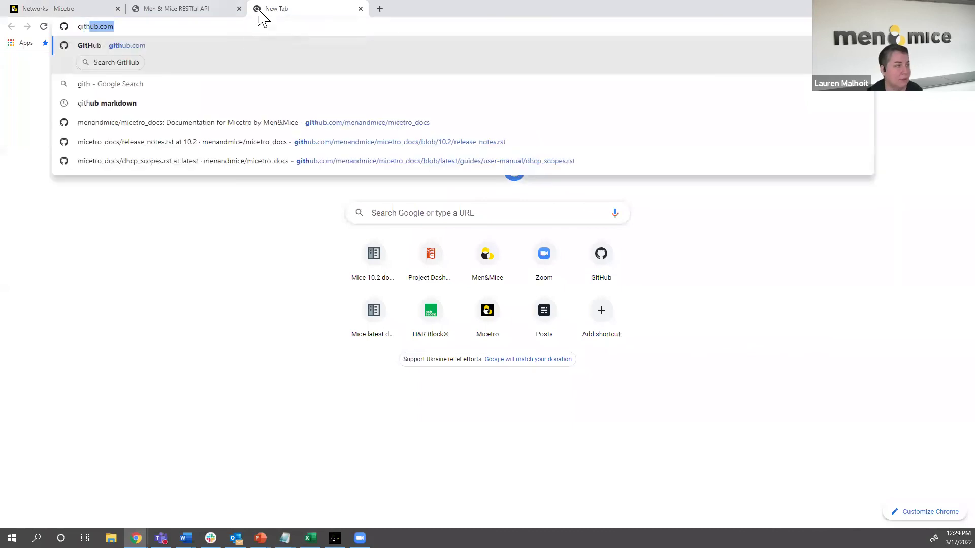
pyautogui.write('ub.com')
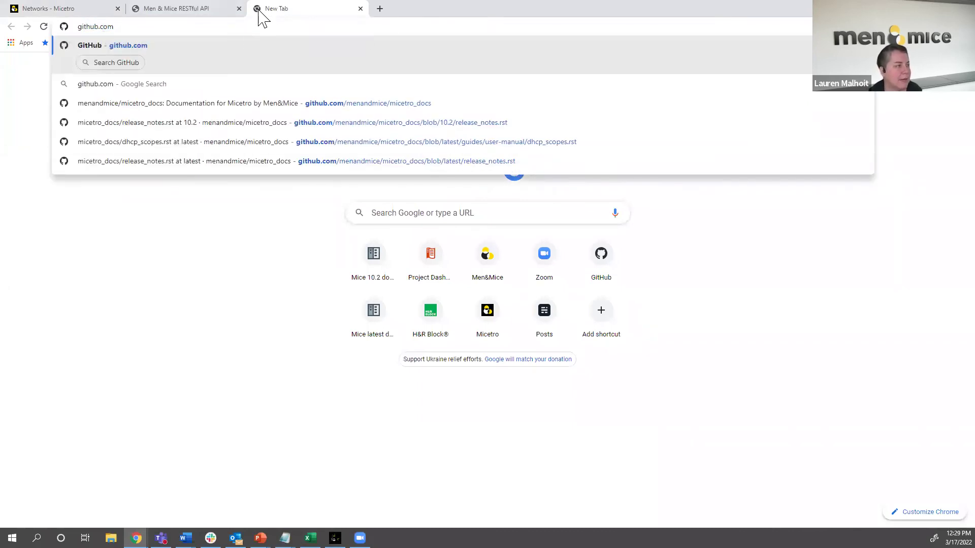
pyautogui.click(198, 108)
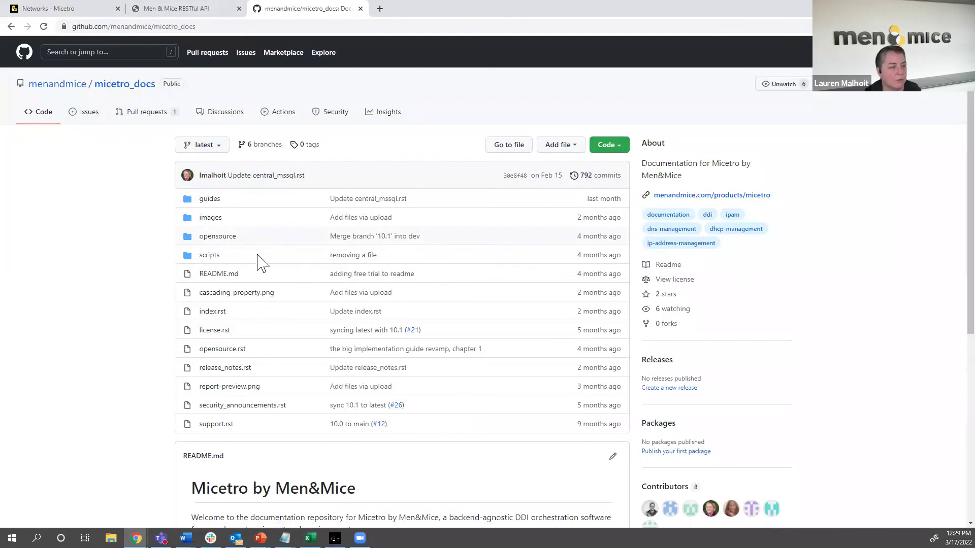
pyautogui.scroll(-6, 290, 265)
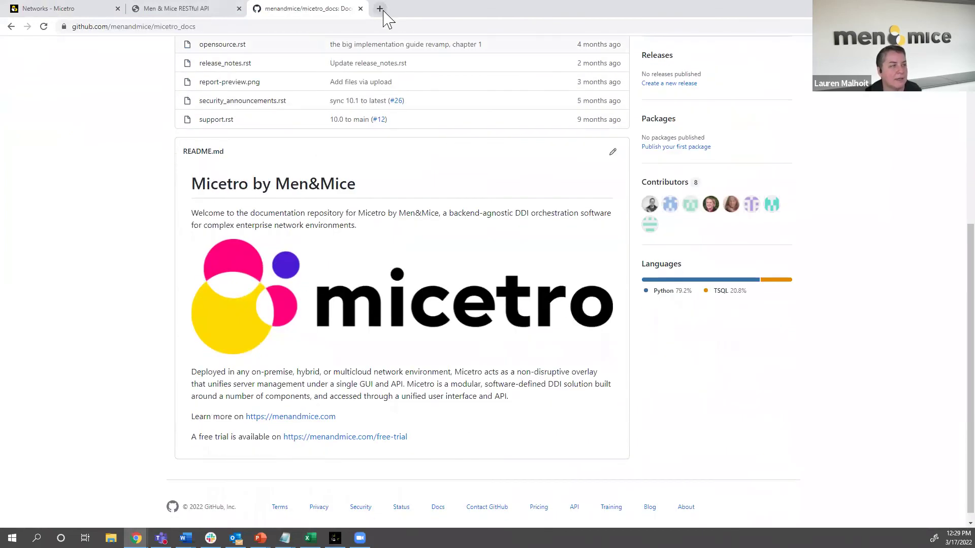
pyautogui.click(380, 8)
# - Load docs.menandmice.com in the new tab, then return to the top of the micetro_docs repository
pyautogui.write('docs')
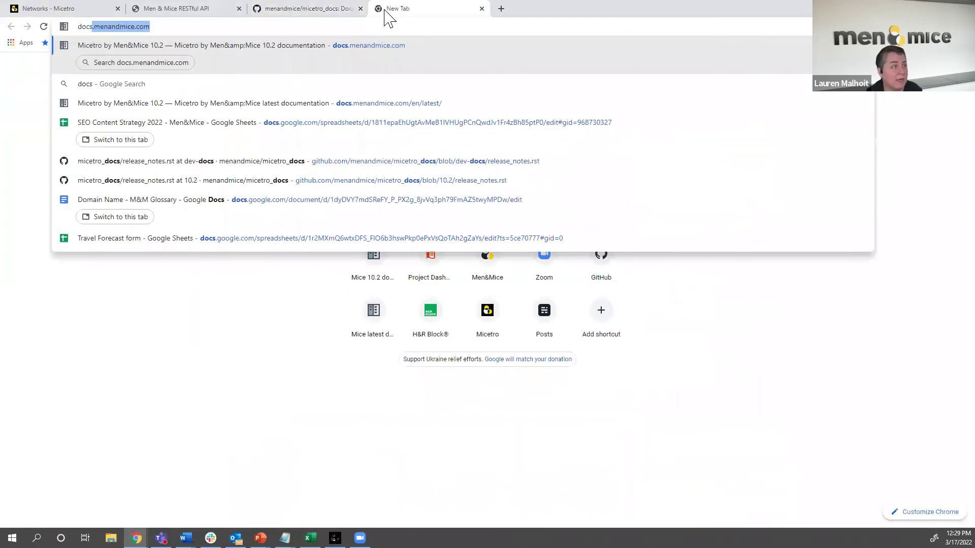
pyautogui.press('Return')
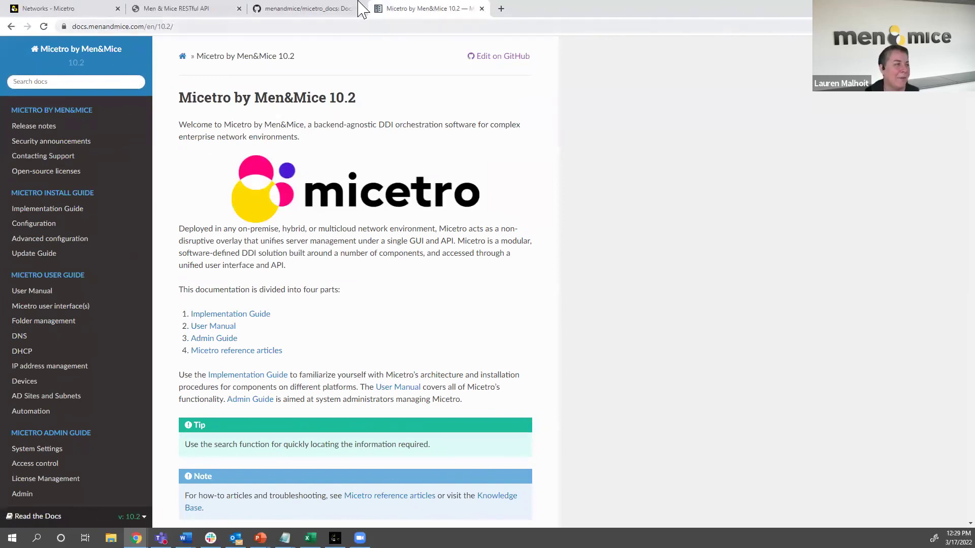
pyautogui.click(319, 9)
pyautogui.scroll(6, 269, 127)
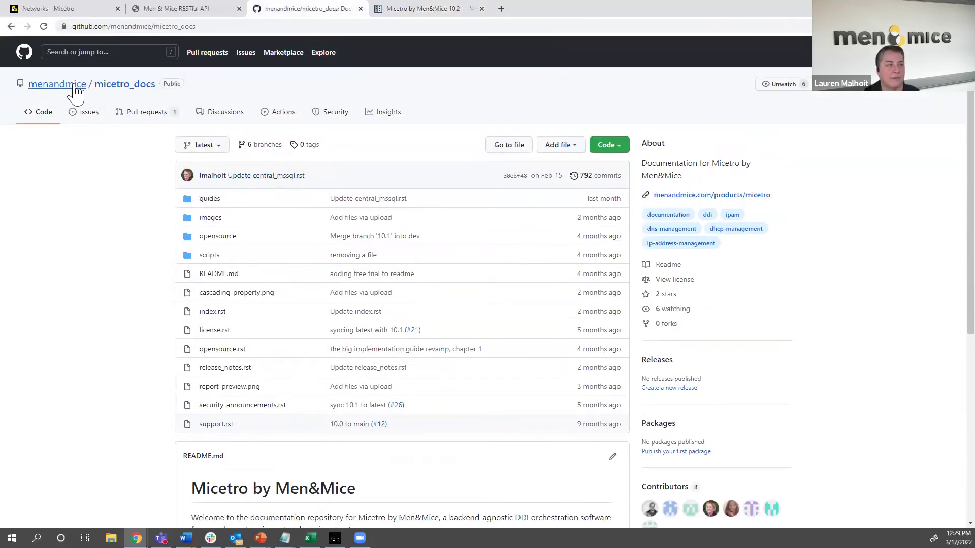
# - Browse the menandmice organization's repository list, then return to the Micetro 10.2 docs tab
pyautogui.click(58, 84)
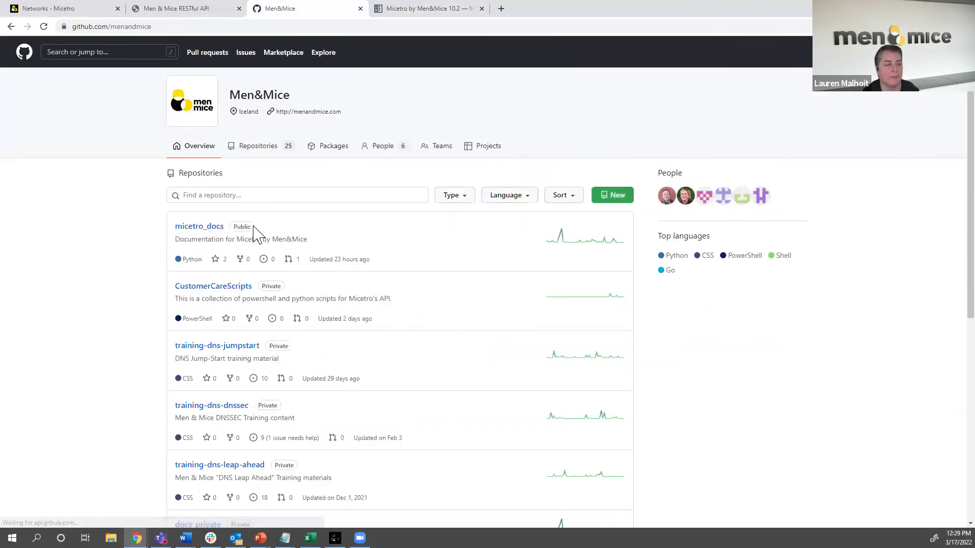
pyautogui.scroll(-3, 416, 340)
pyautogui.scroll(5, 419, 340)
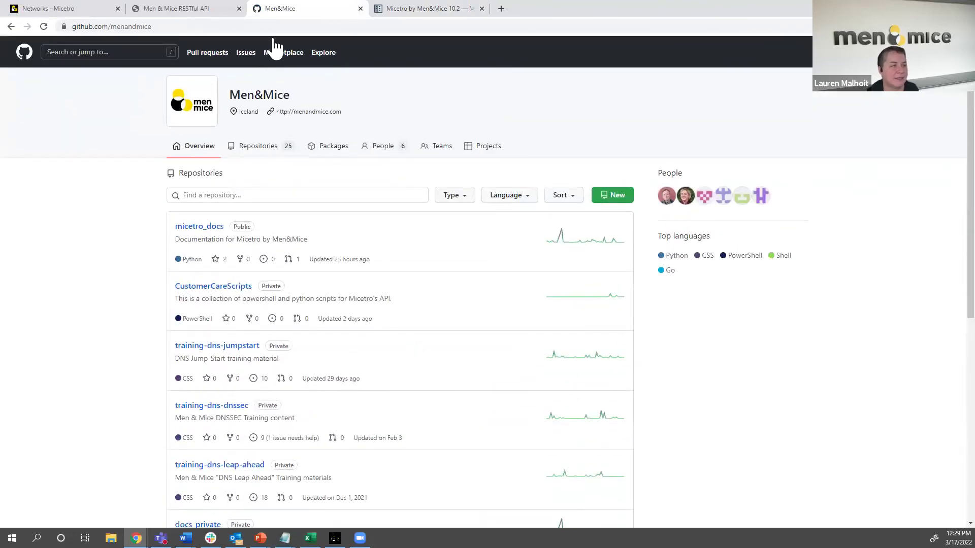
pyautogui.click(395, 10)
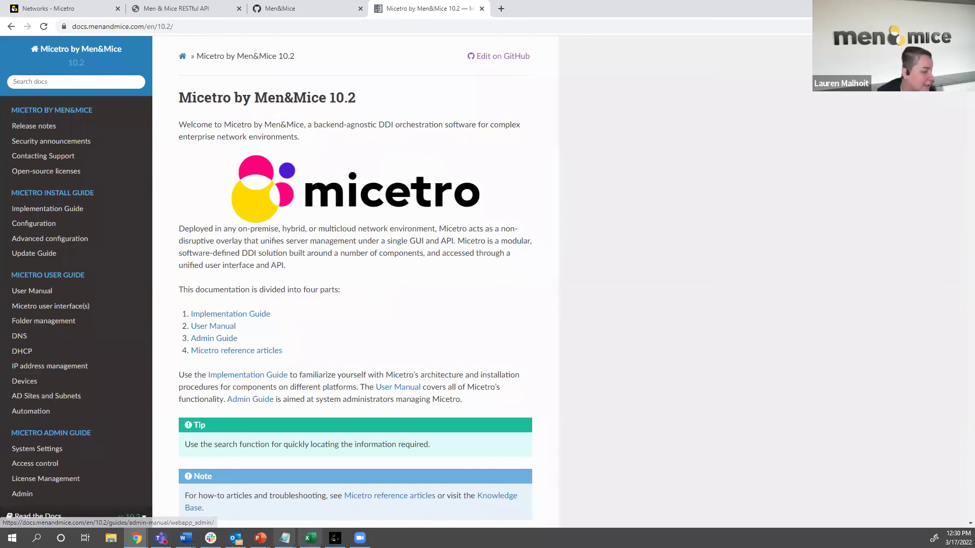
# - Show the open PowerPoint windows from the Windows taskbar
pyautogui.click(260, 539)
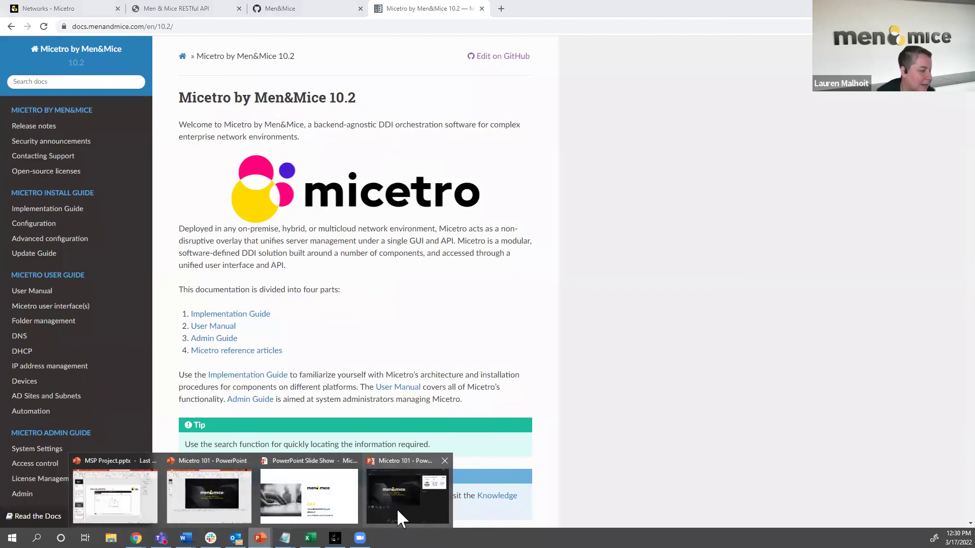